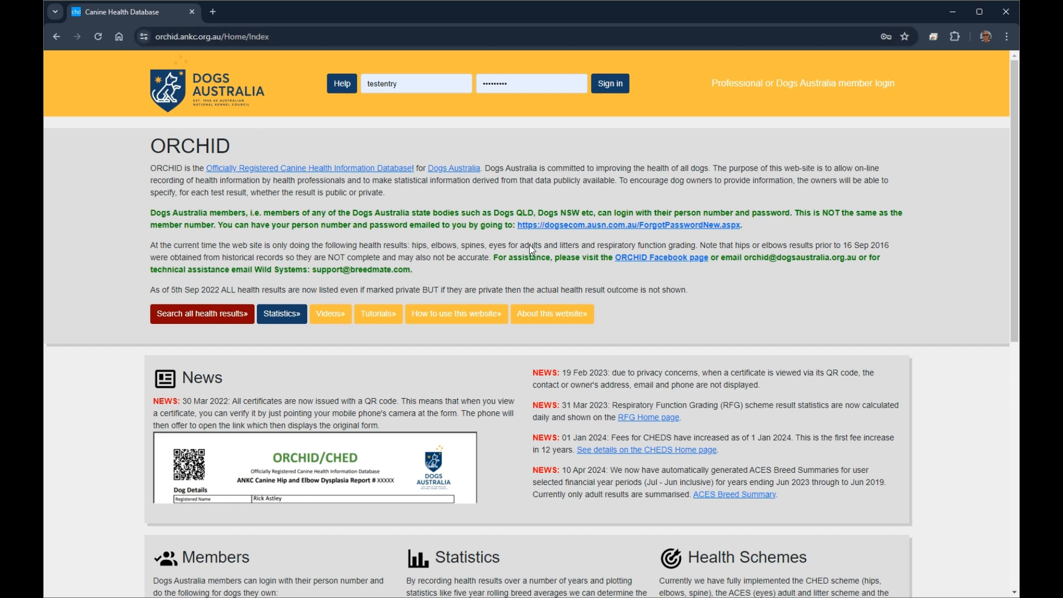
- Open the RFG home page and scroll through grade definitions, statistics and the RFG Panellists list
scroll(463, 201, "down", 9)
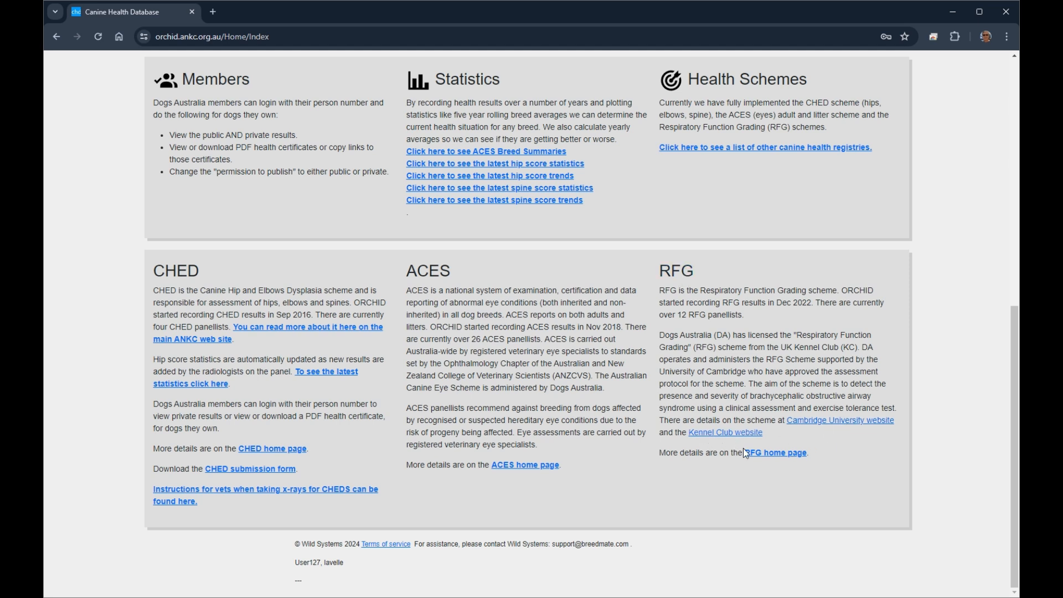
left_click(777, 454)
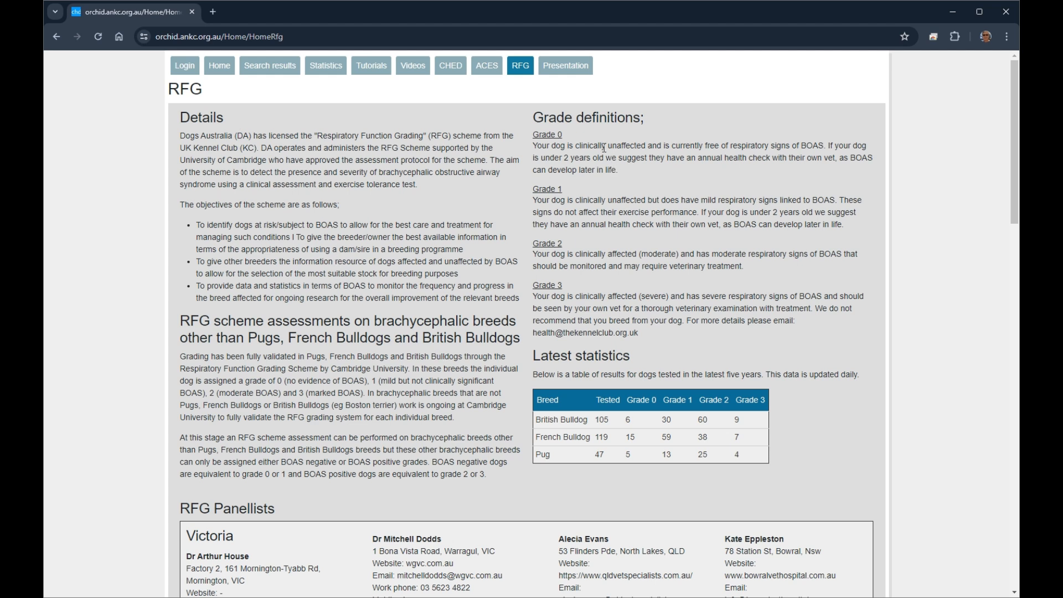
scroll(612, 293, "down", 2)
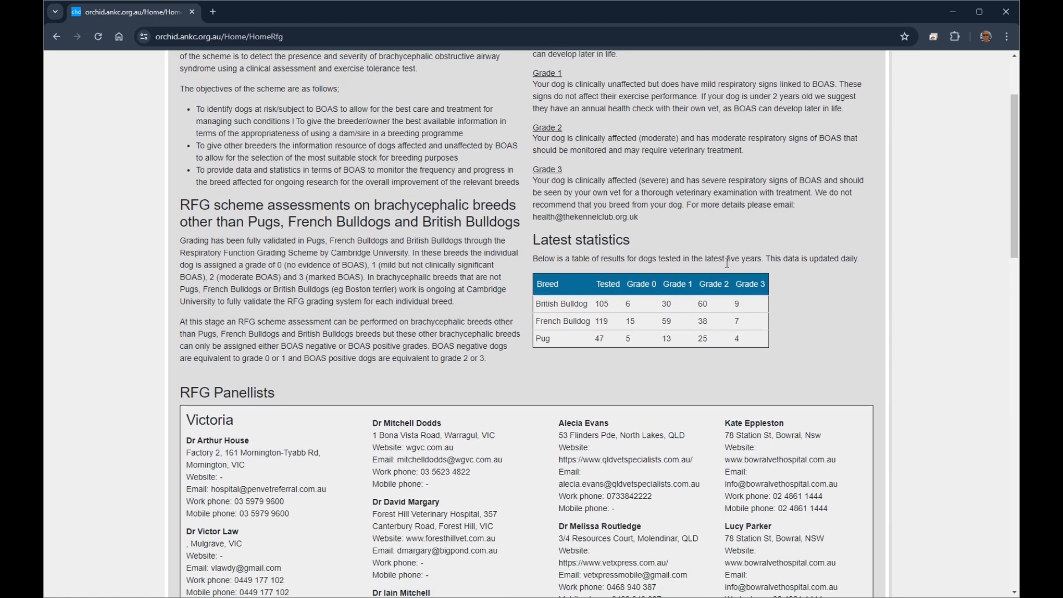
scroll(823, 260, "down", 4)
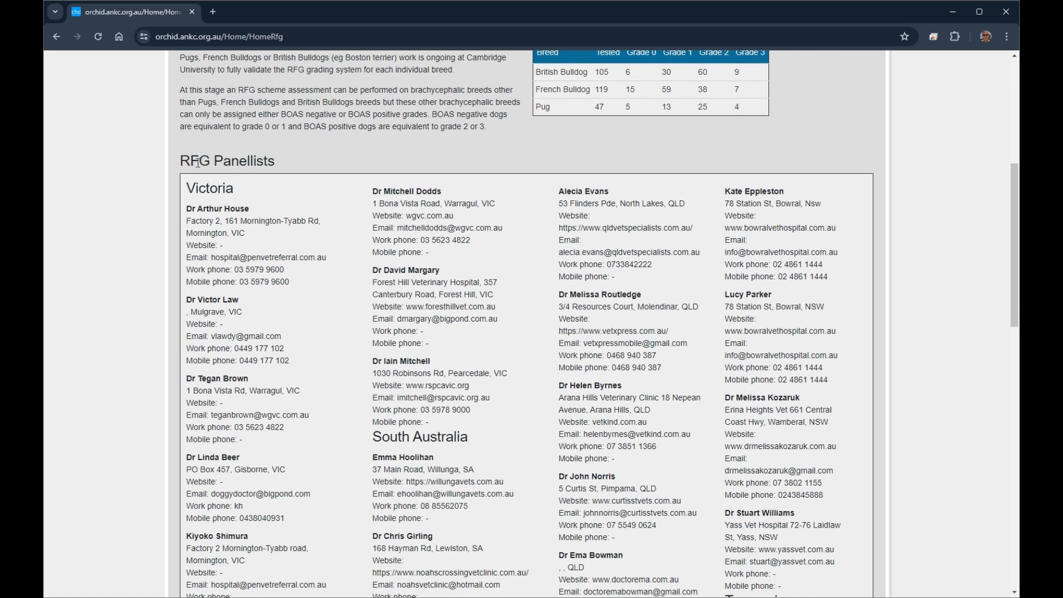
scroll(277, 161, "down", 3)
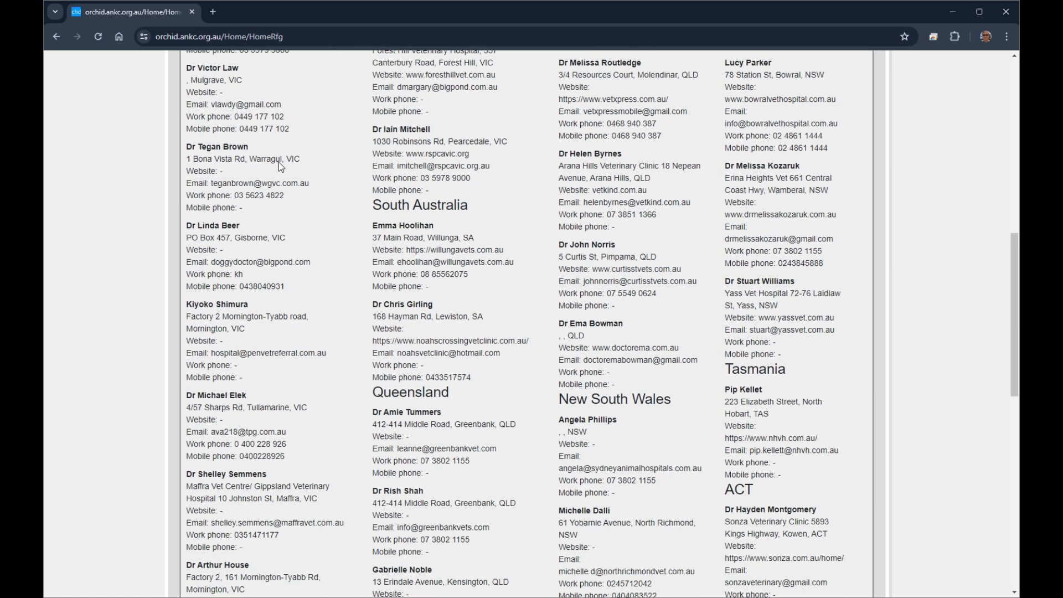
scroll(279, 162, "up", 2)
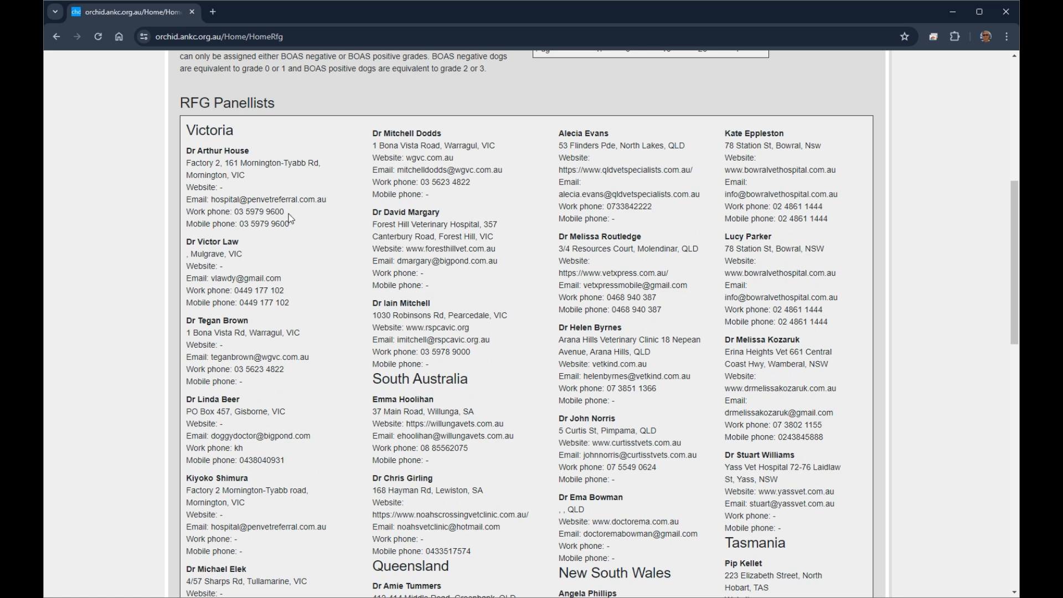
scroll(294, 241, "up", 1)
scroll(293, 241, "up", 5)
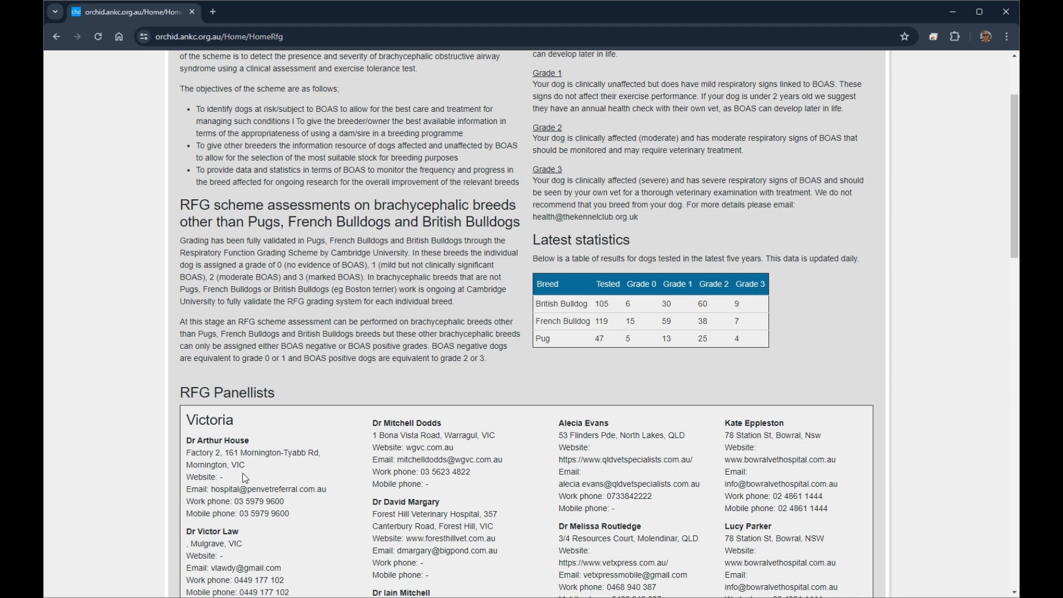
scroll(243, 477, "up", 2)
- Sign in from the main page with the prefilled test account username and password
left_click(198, 74)
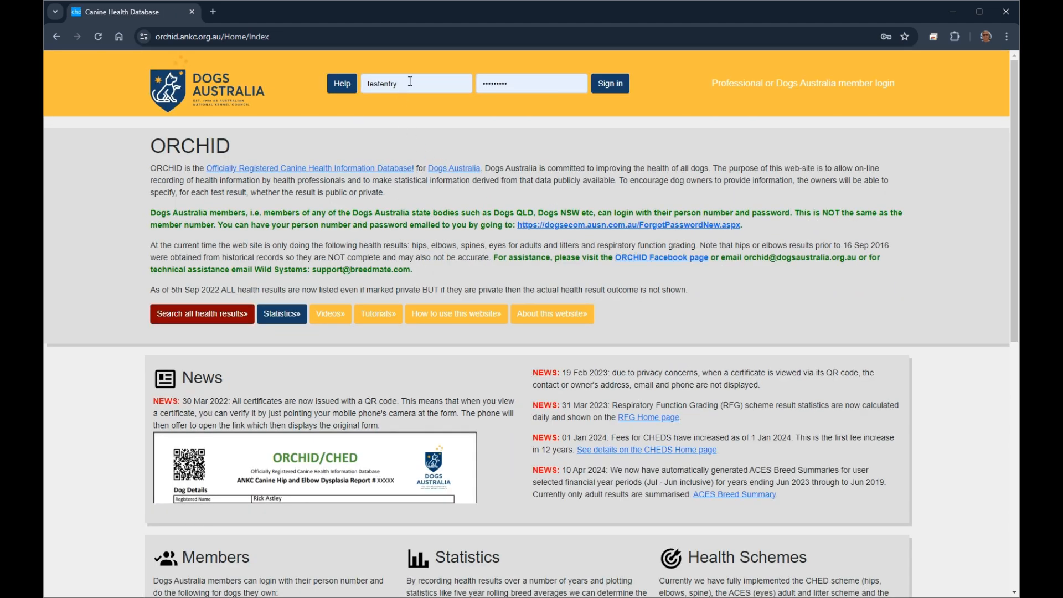
left_click(614, 90)
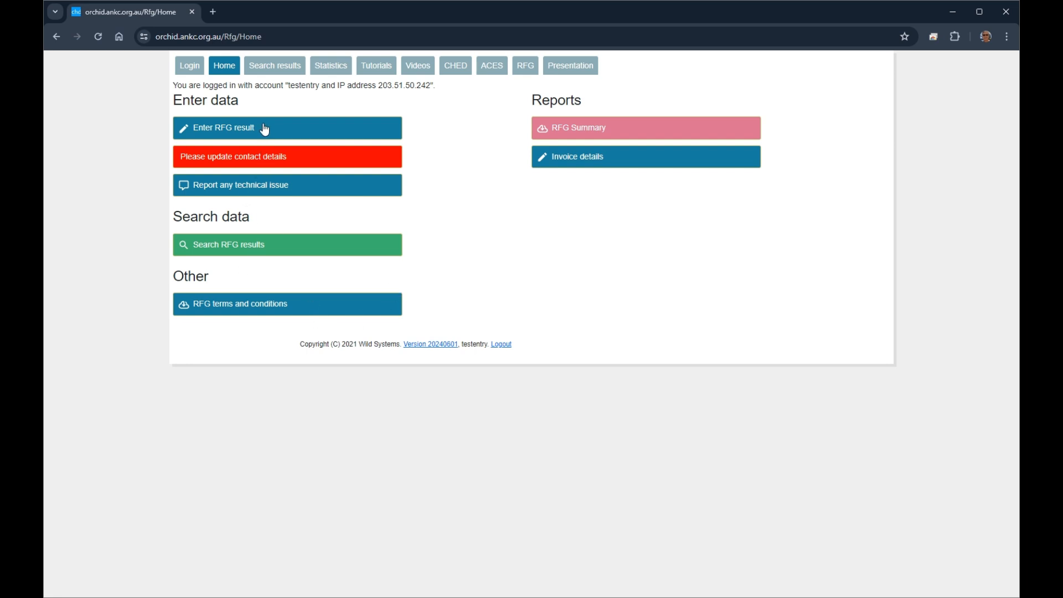
left_click(301, 165)
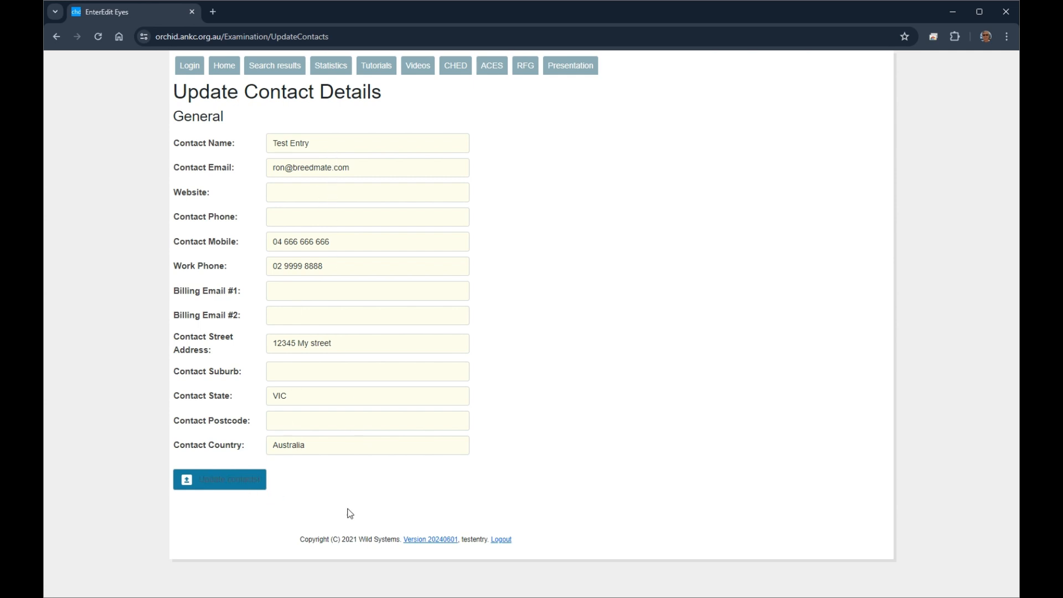
left_click(226, 70)
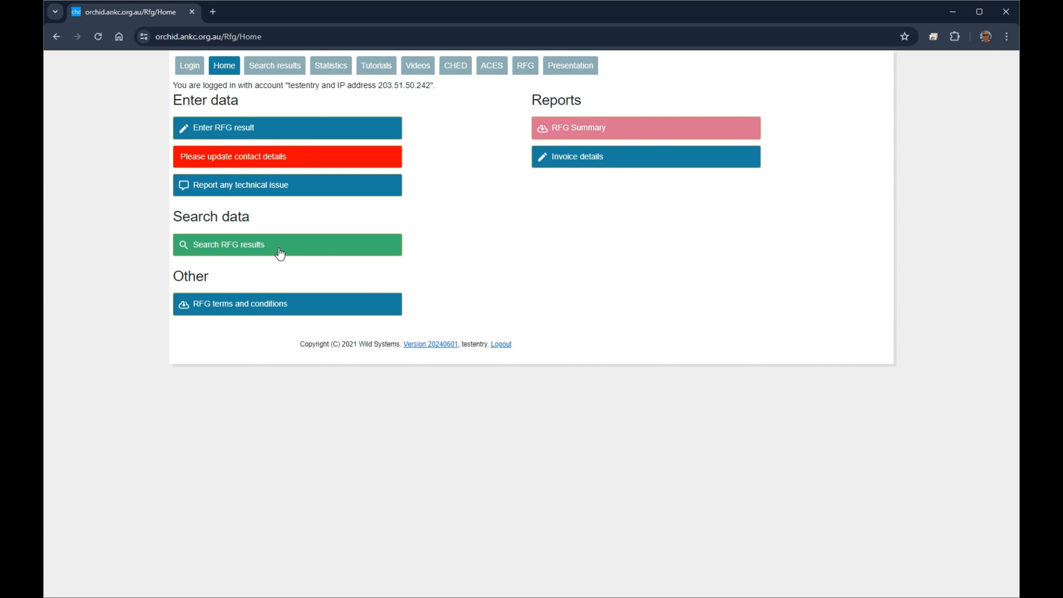
left_click(228, 313)
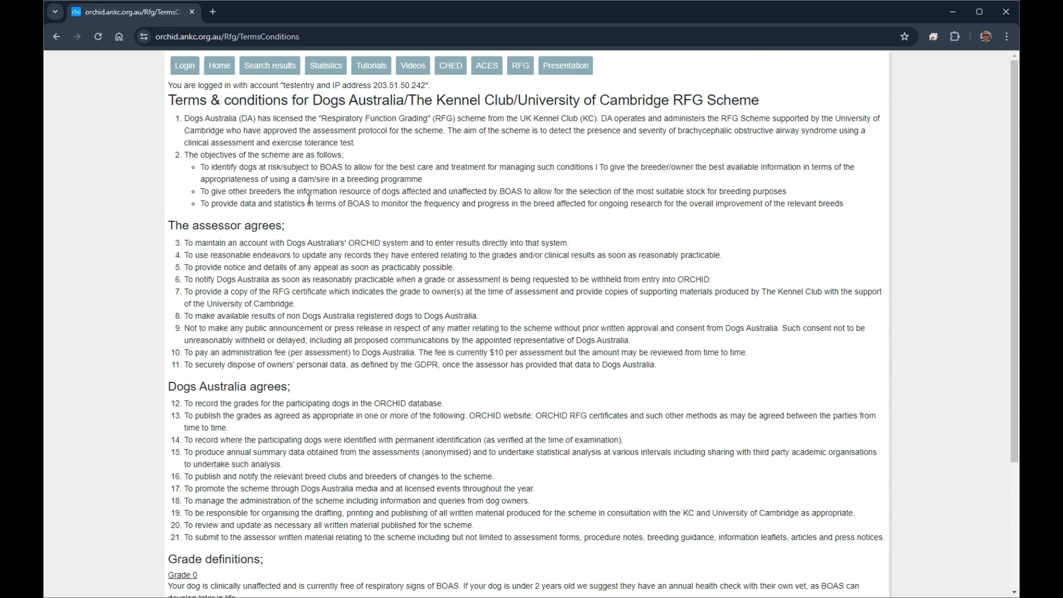
scroll(319, 202, "down", 3)
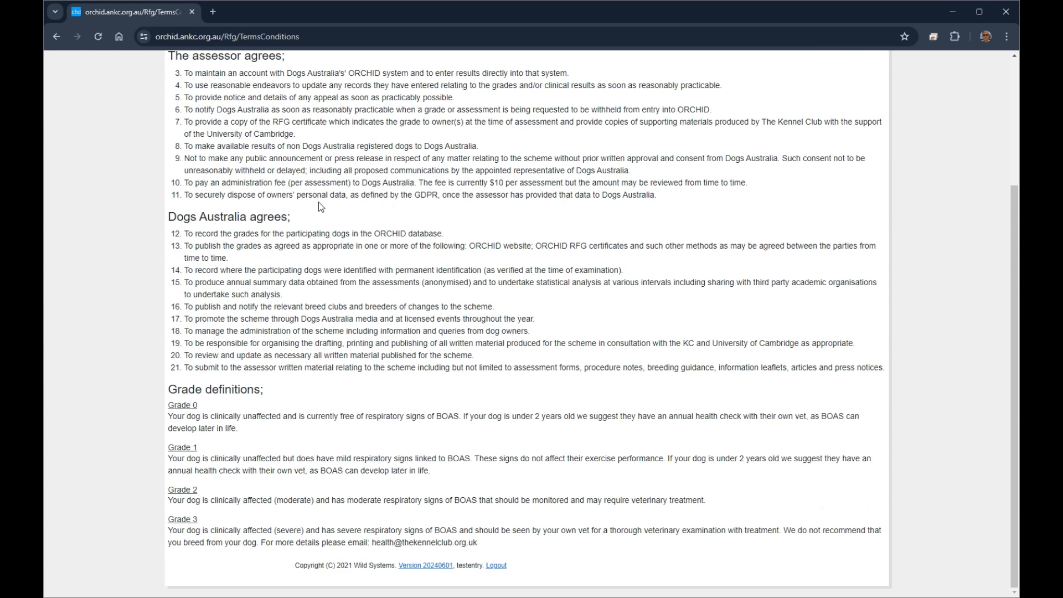
scroll(318, 202, "up", 3)
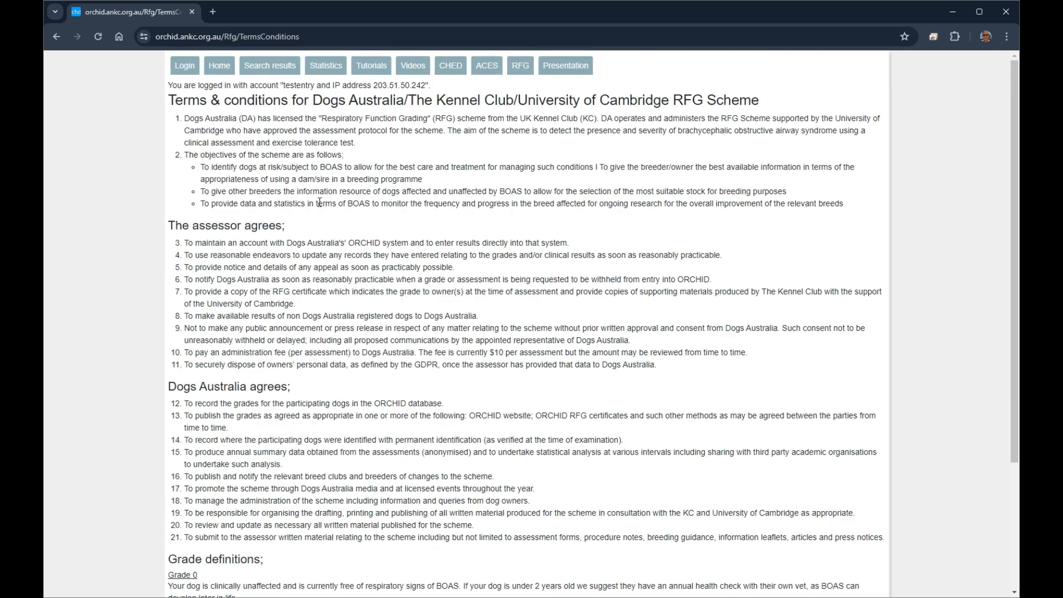
left_click(222, 68)
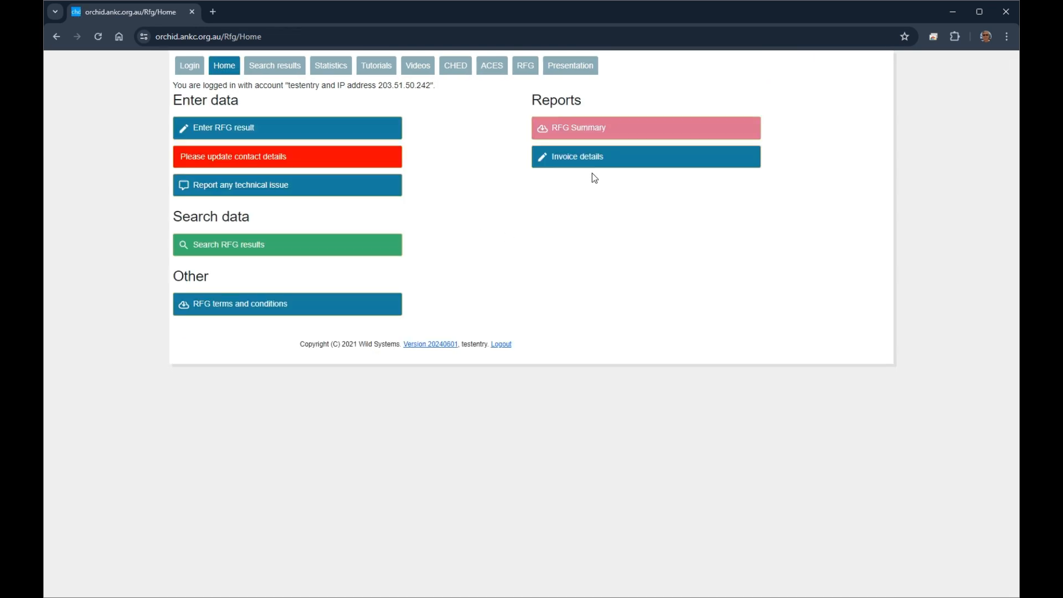
left_click(613, 131)
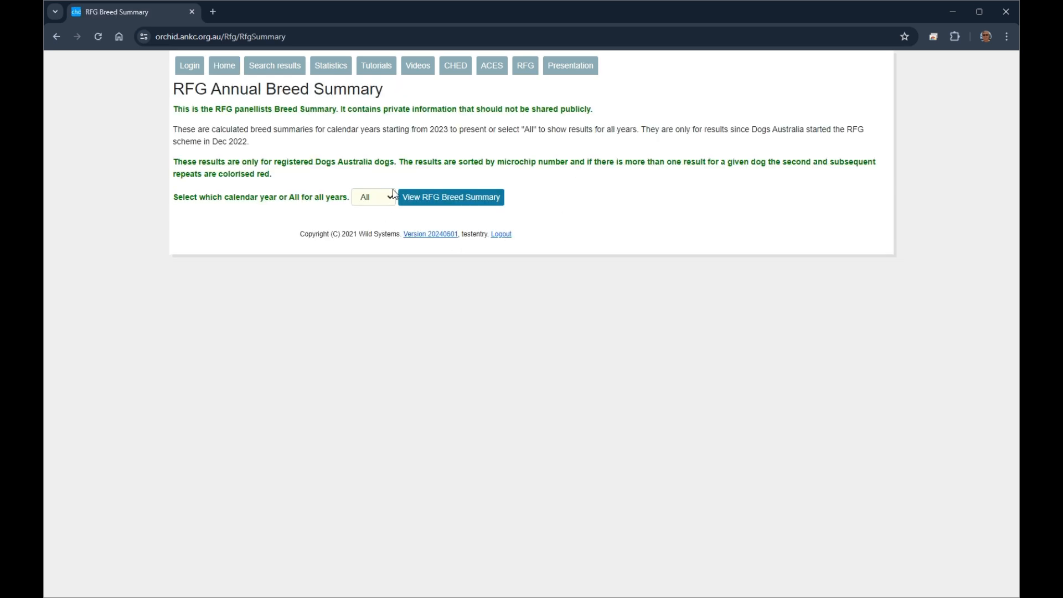
left_click(456, 204)
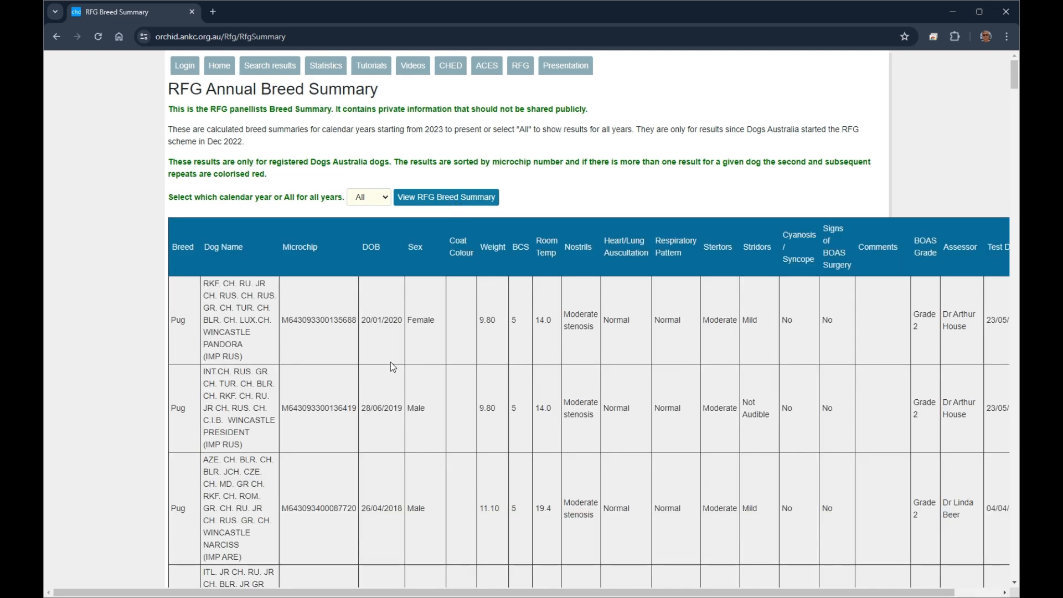
scroll(392, 363, "down", 7)
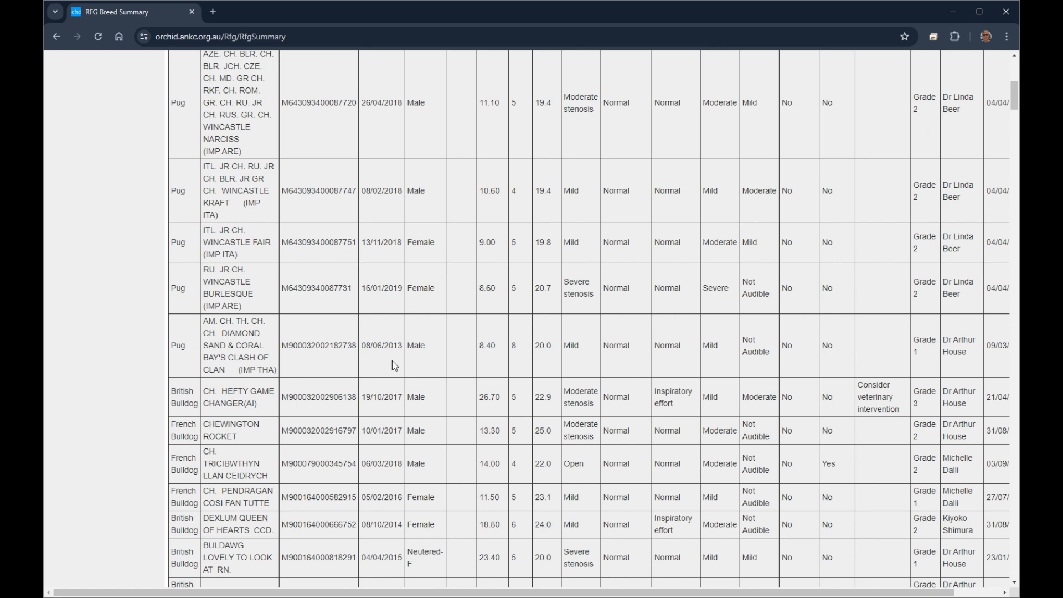
scroll(392, 363, "up", 6)
scroll(392, 366, "up", 1)
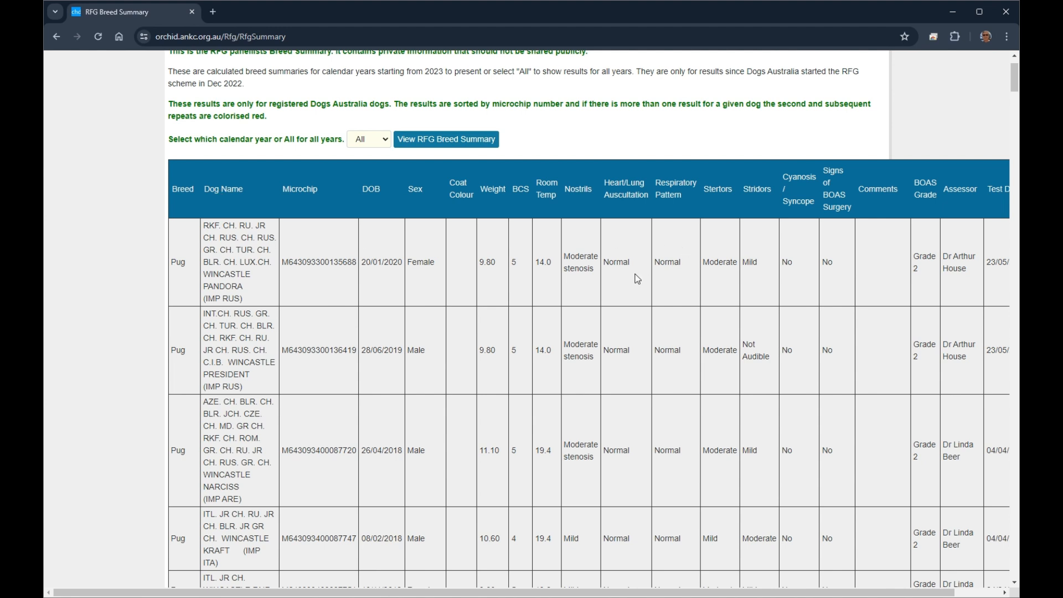
left_click(391, 597)
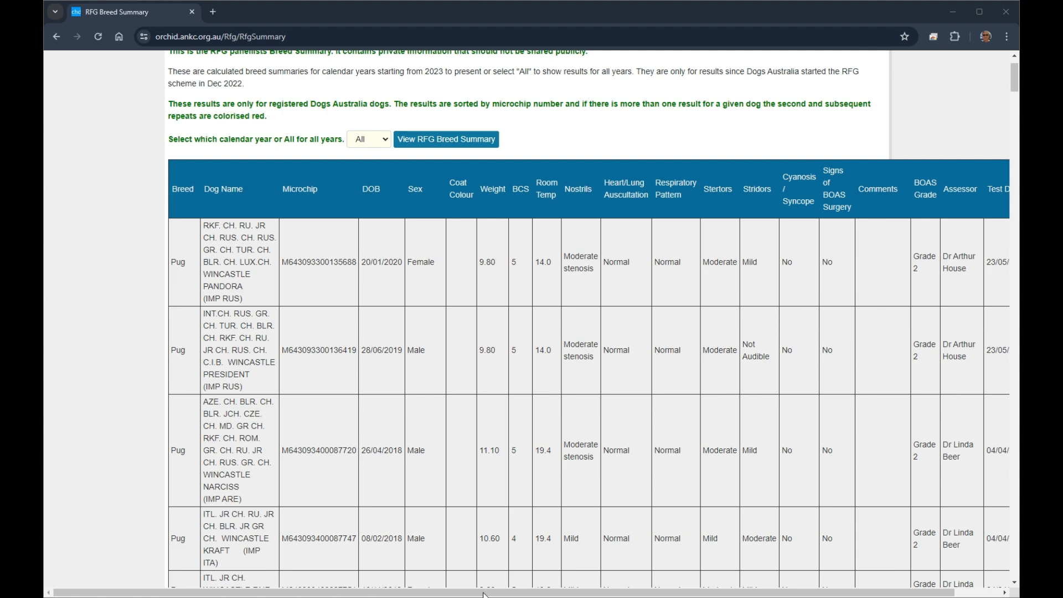
left_click_drag(668, 595, 714, 595)
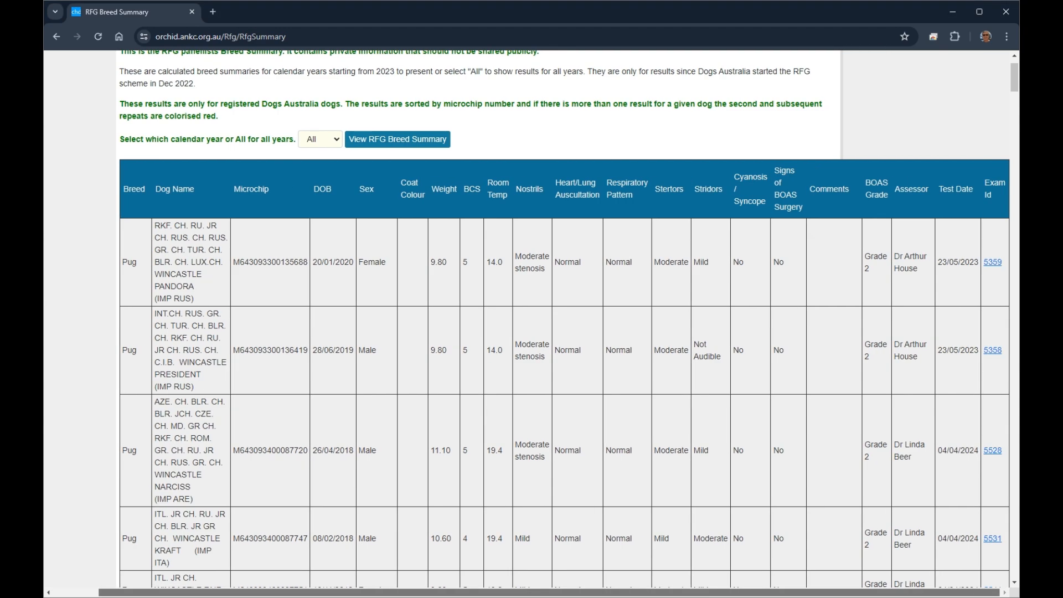
scroll(465, 355, "down", 15)
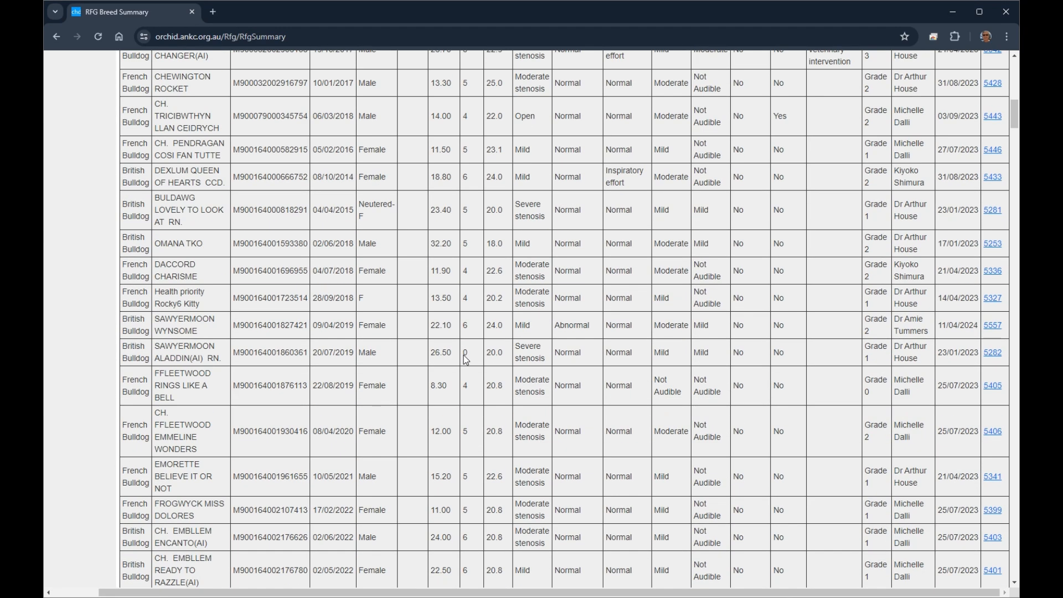
scroll(465, 354, "down", 10)
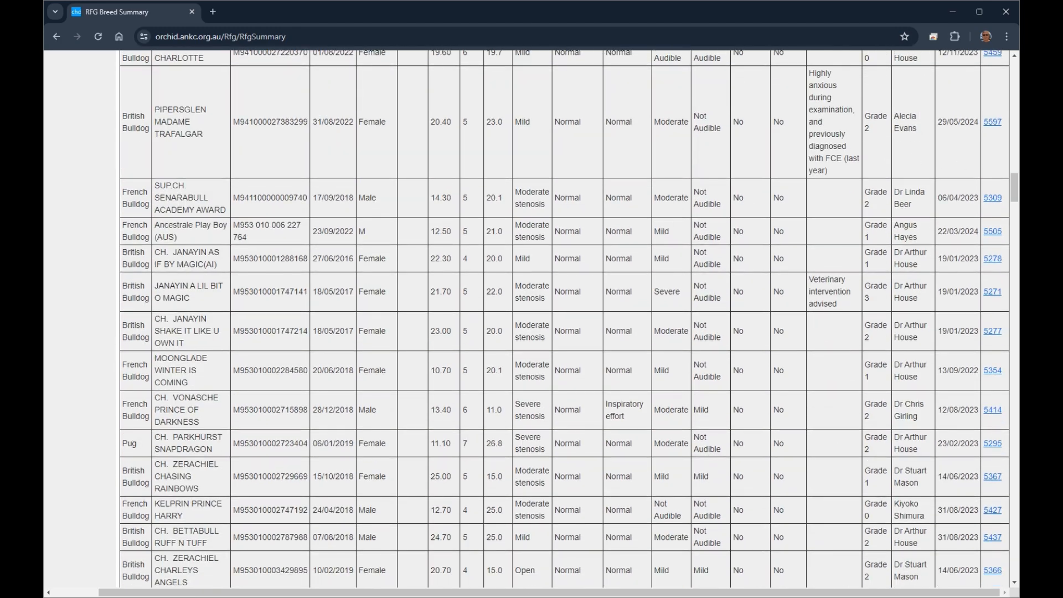
left_click_drag(1017, 190, 982, 57)
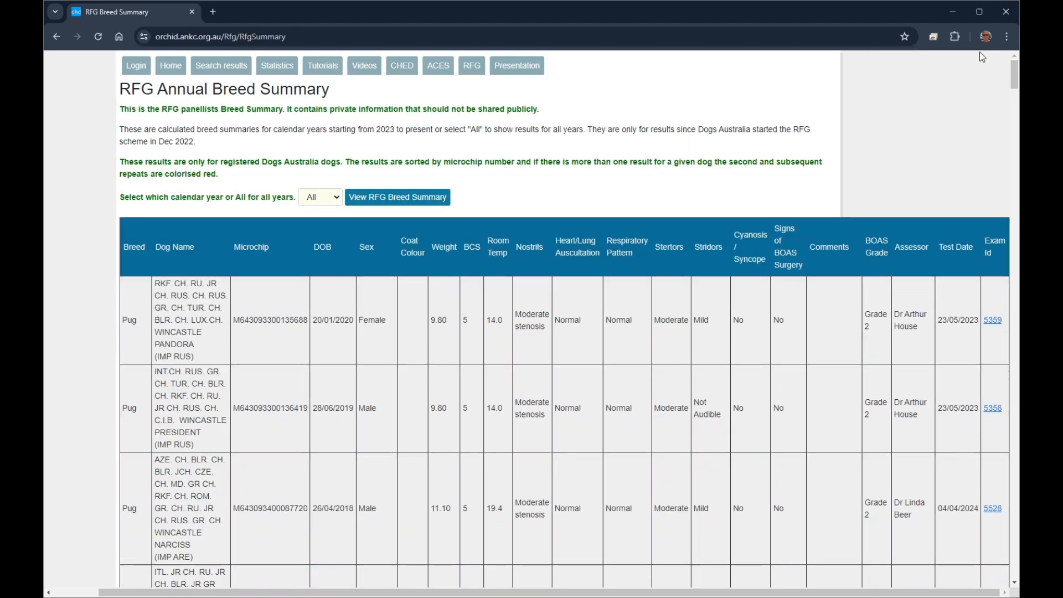
left_click(163, 66)
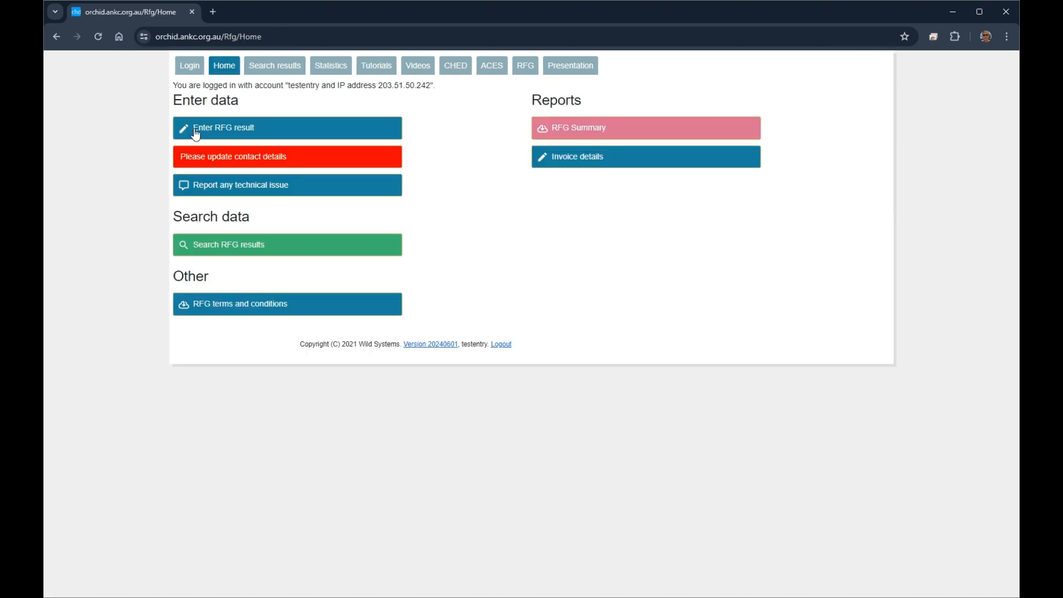
- Start a new RFG result and open the existing-dog search with the Registration search field
left_click(250, 135)
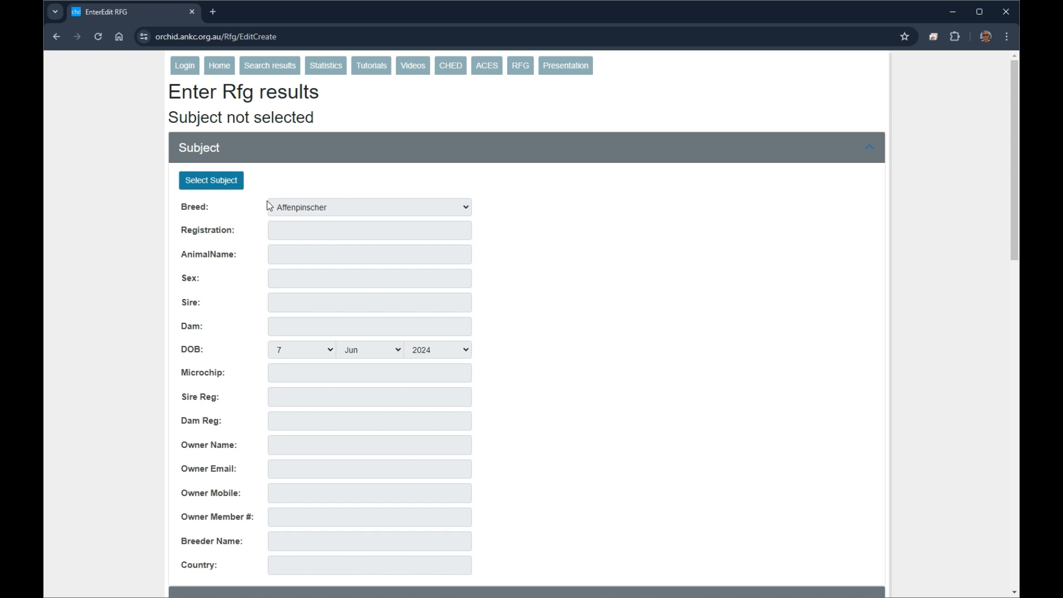
left_click(203, 183)
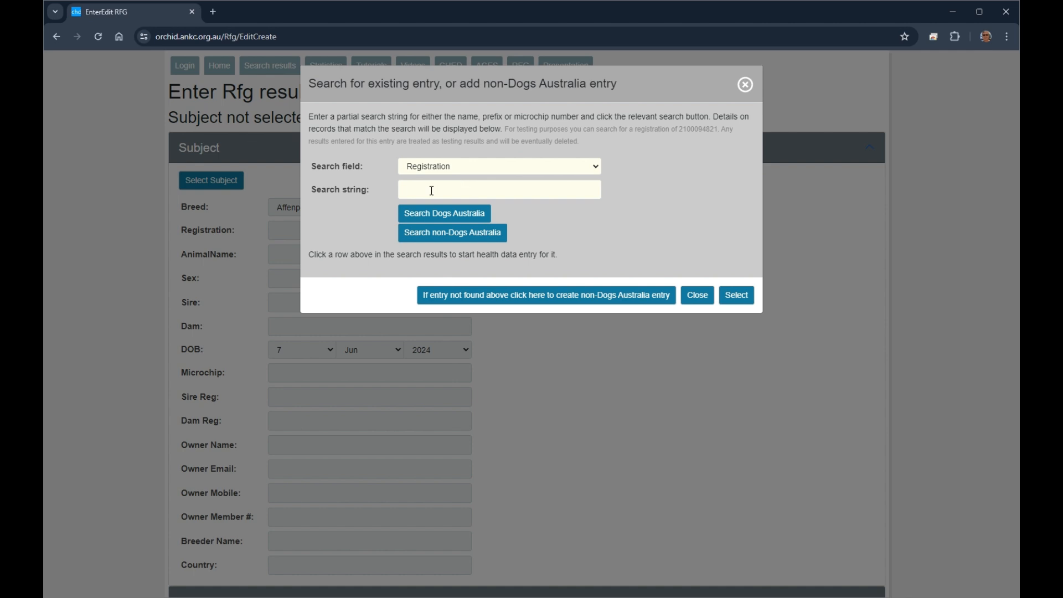
left_click(470, 188)
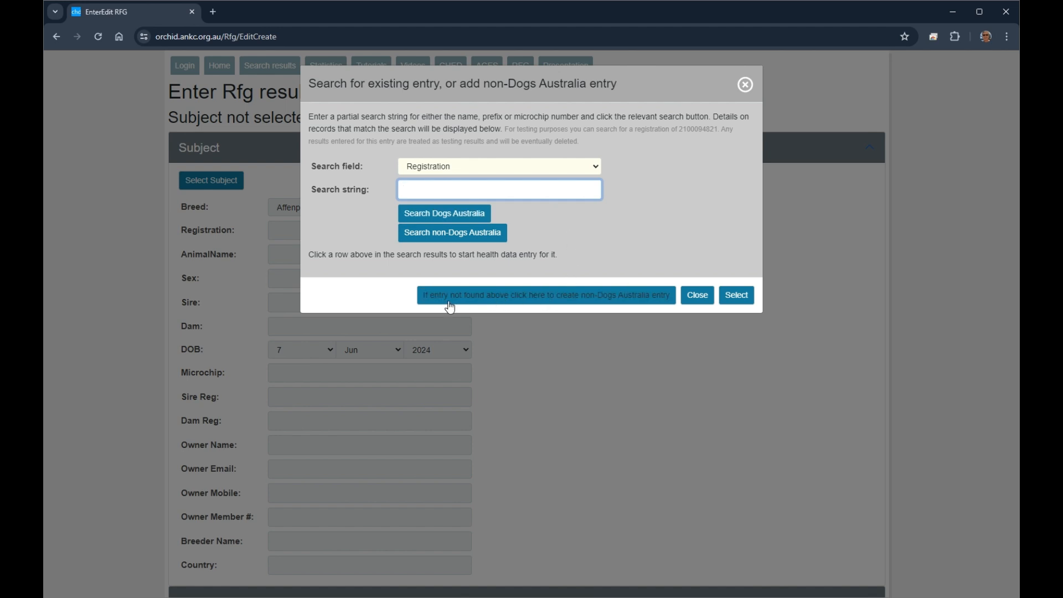
left_click(518, 297)
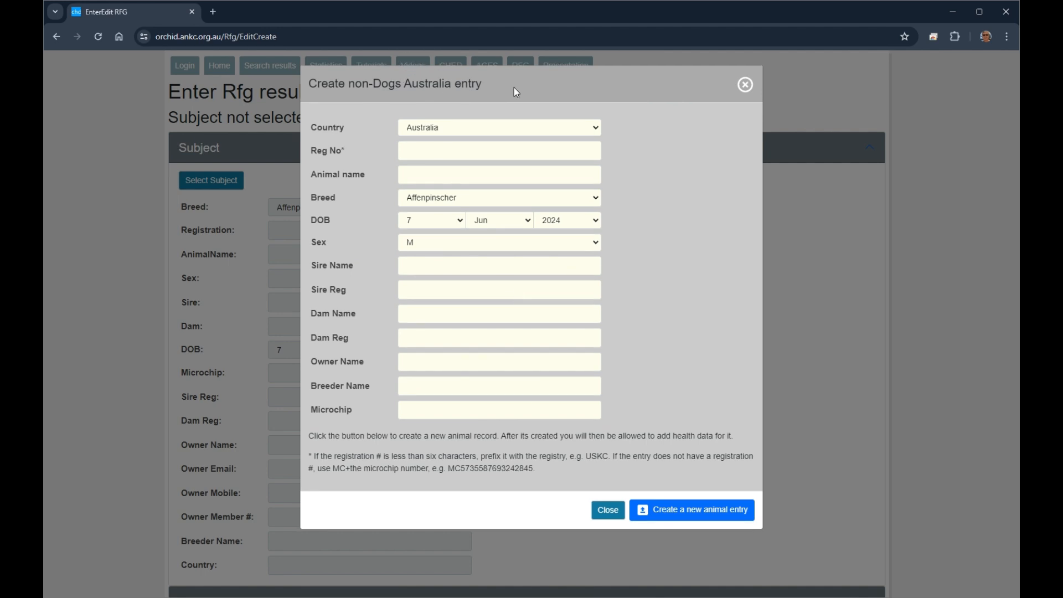
left_click(437, 152)
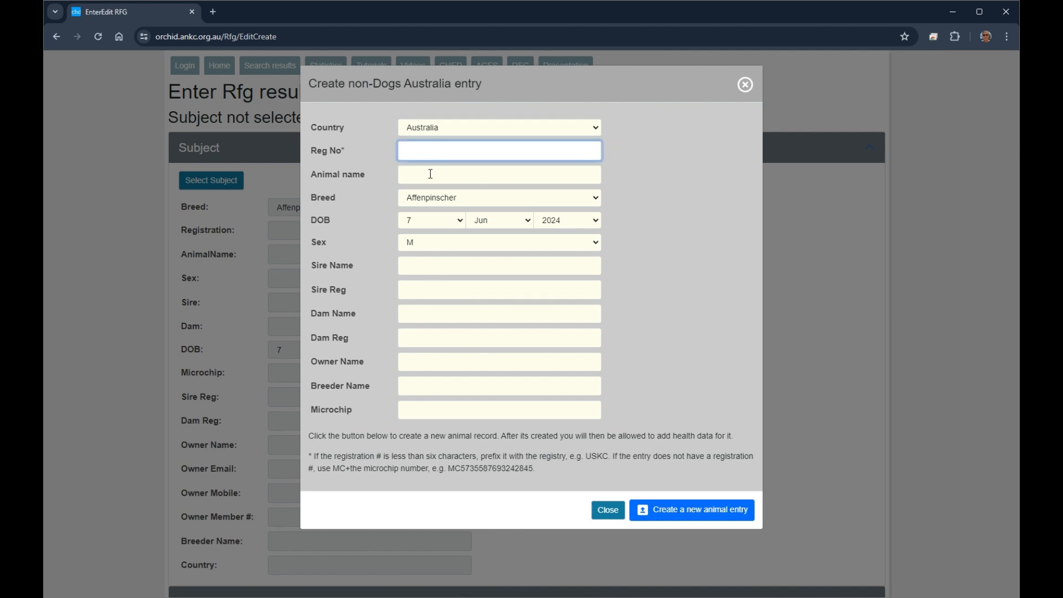
left_click(427, 175)
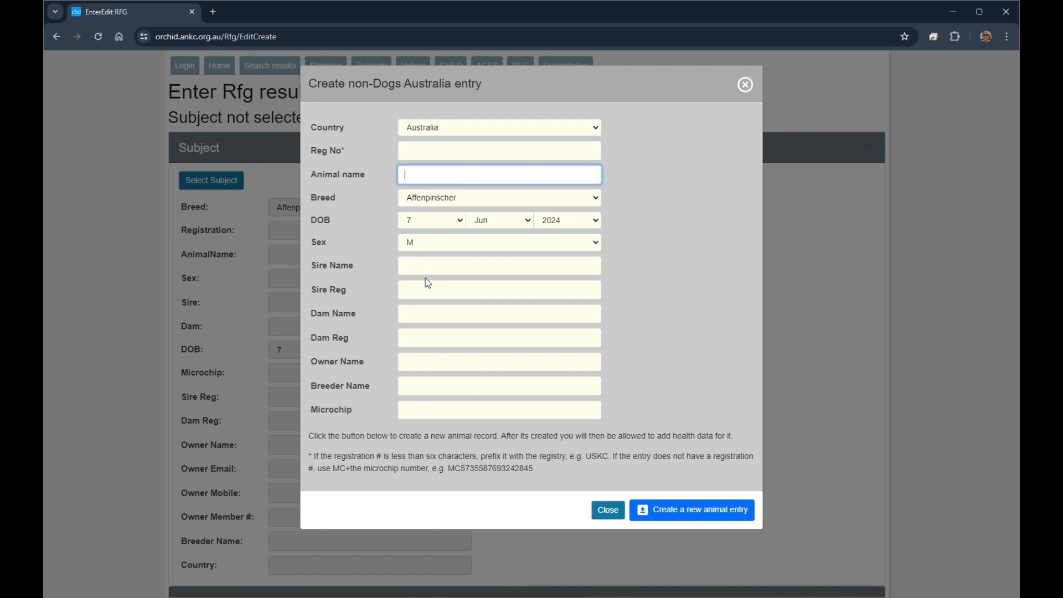
left_click(414, 153)
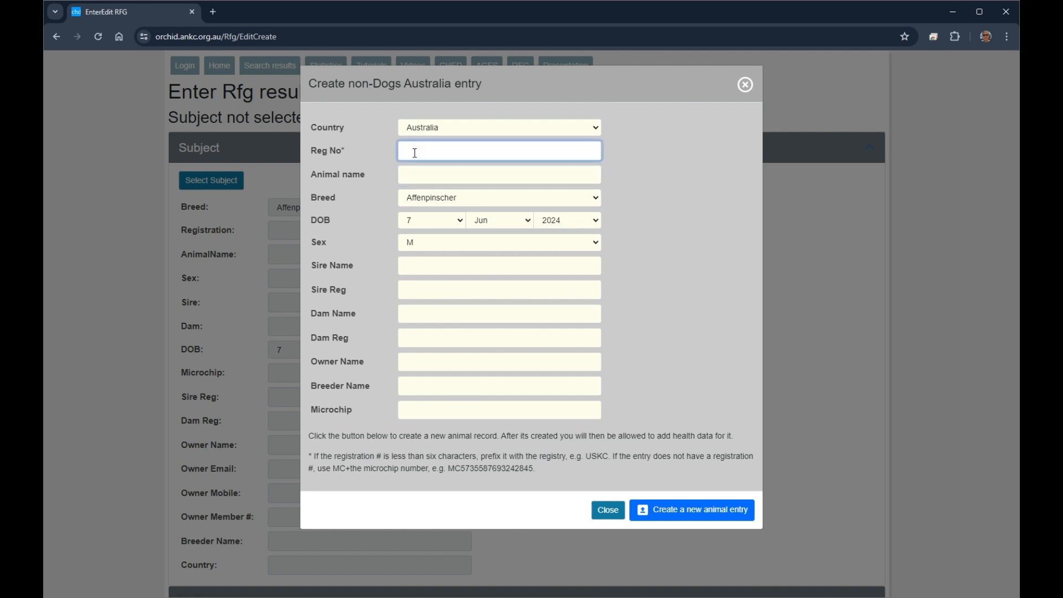
type("MC8734652345028937")
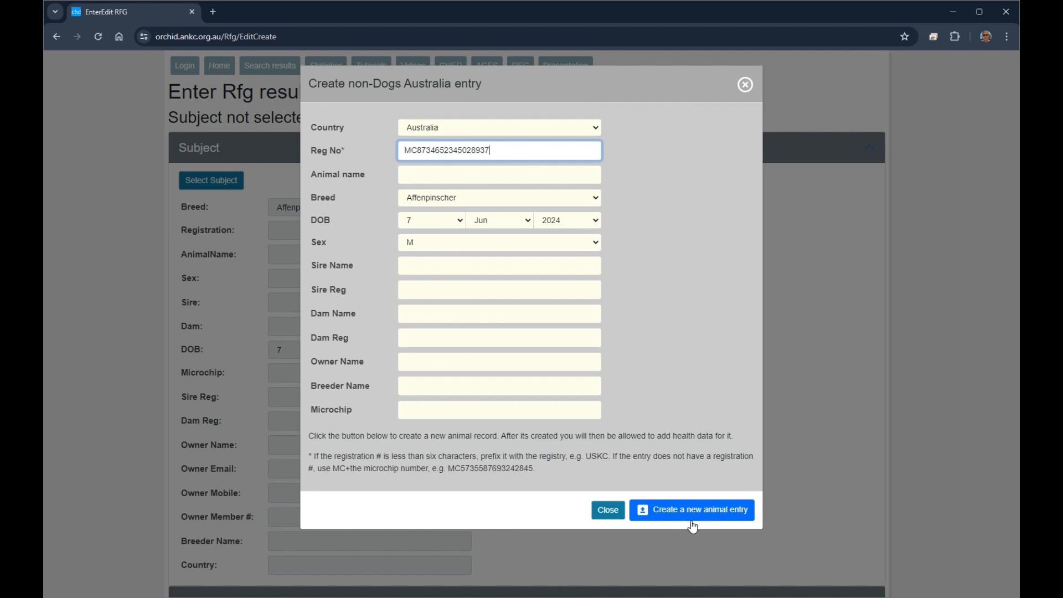
left_click(610, 512)
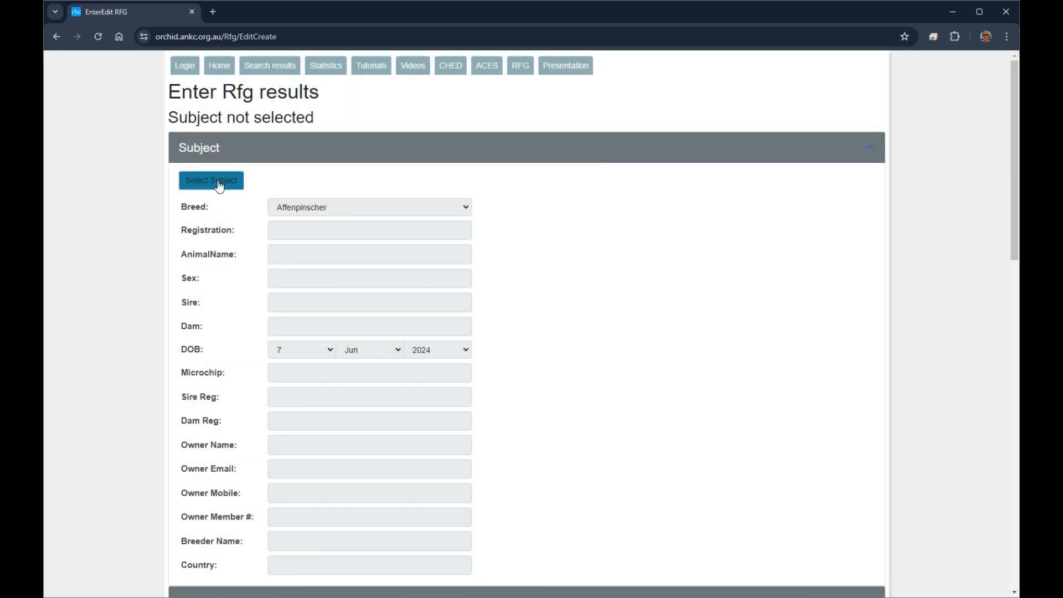
- Search Dogs Australia for 21-1234567 and select the Boxer A FAKE DOG NAME as subject
left_click(216, 183)
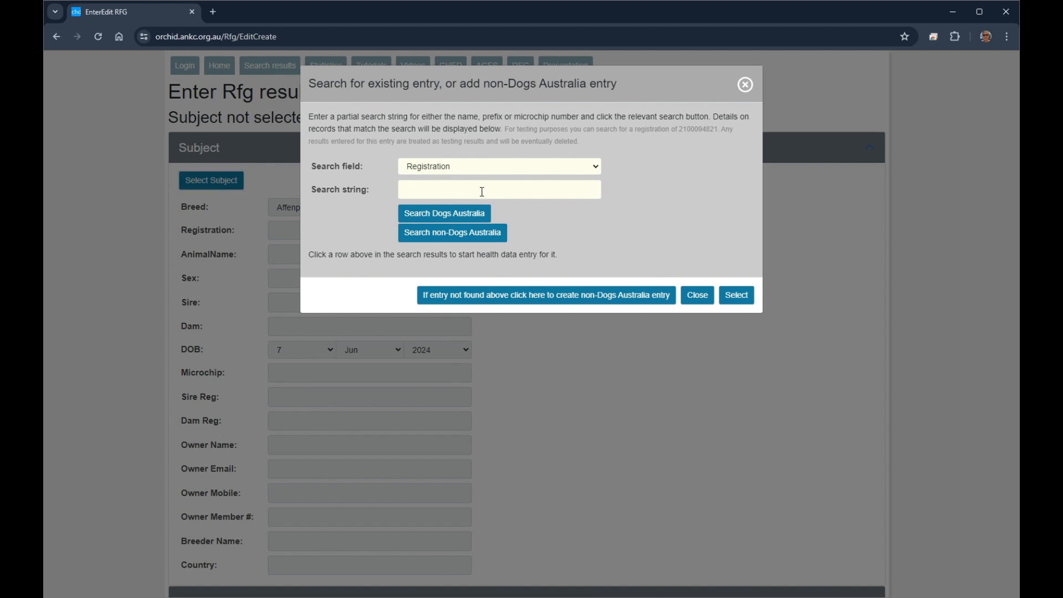
left_click(437, 192)
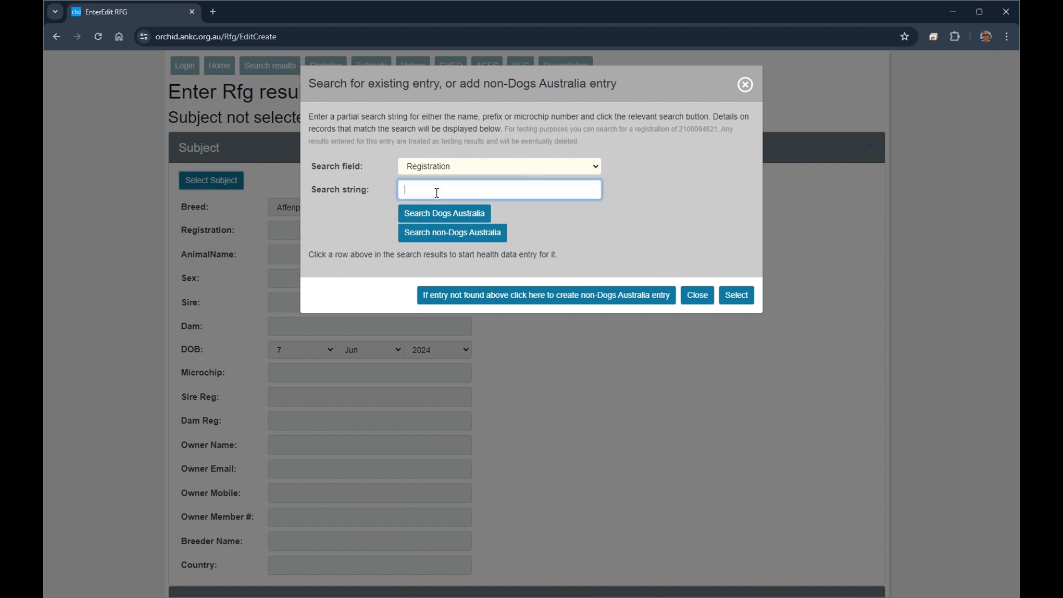
type("21-1234567")
left_click(444, 219)
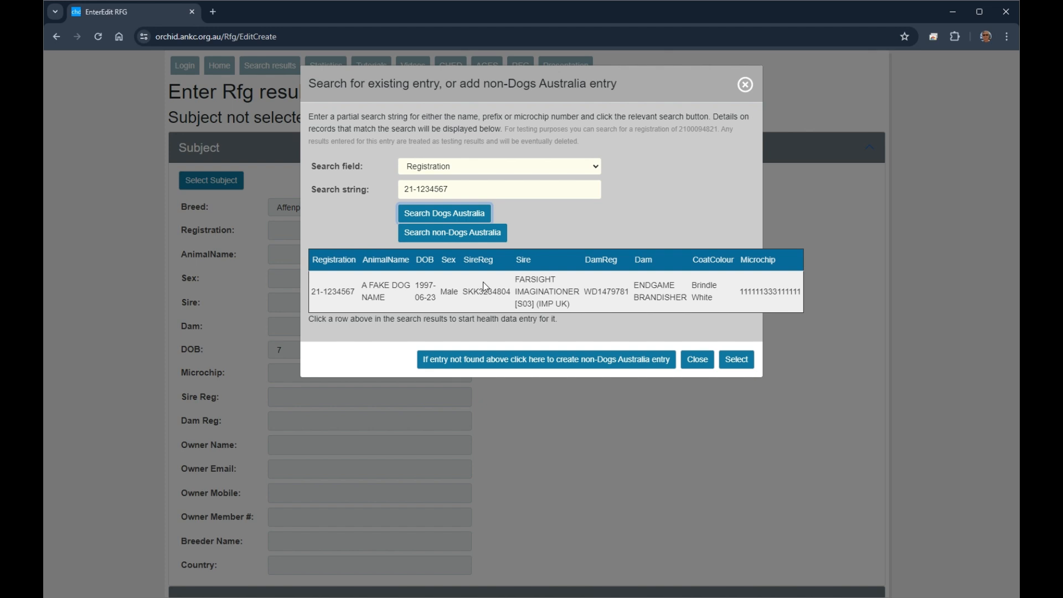
left_click(418, 287)
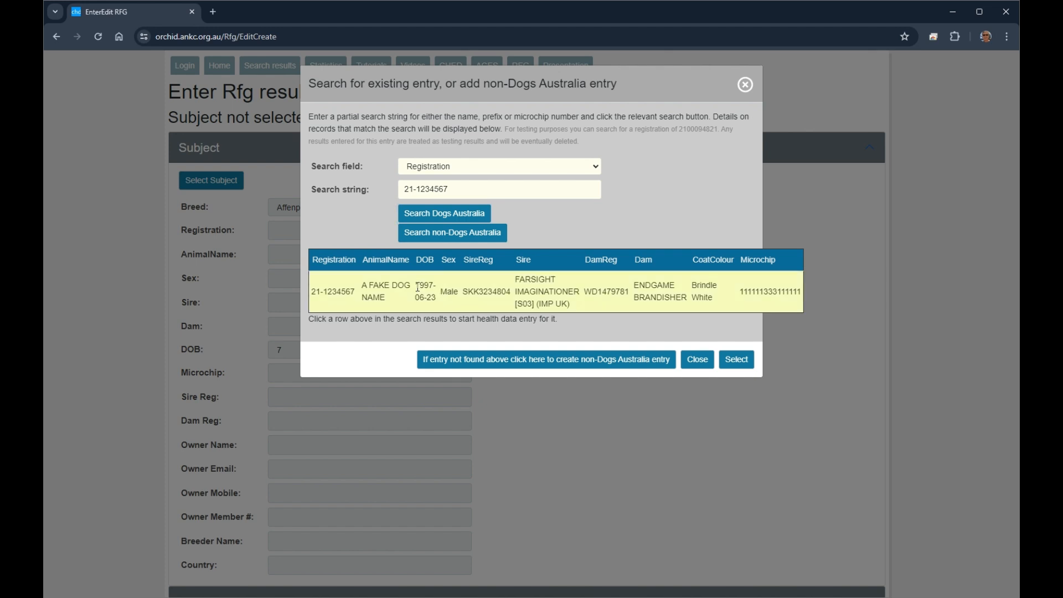
left_click(739, 363)
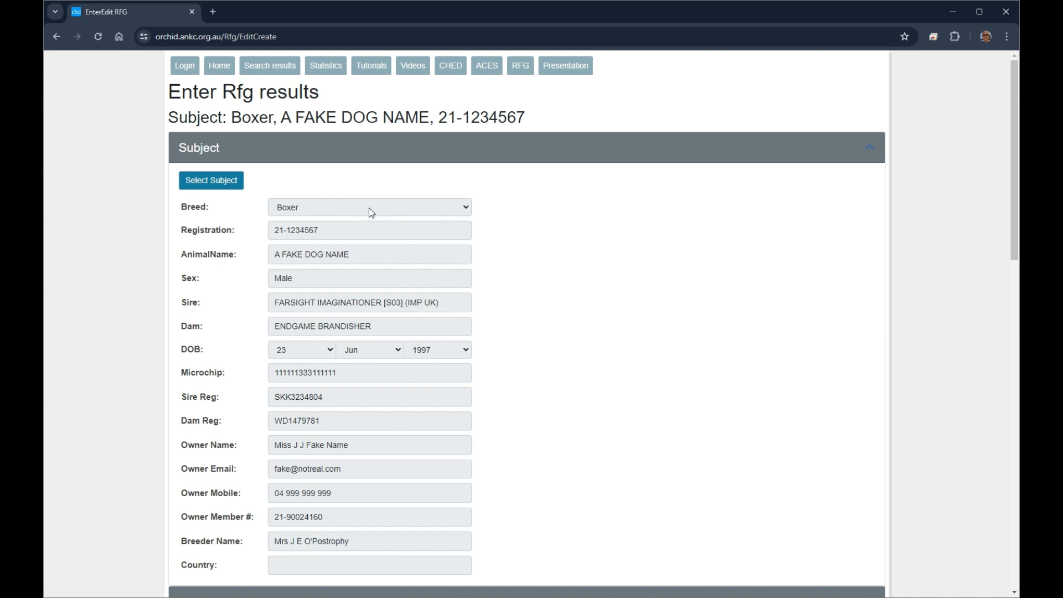
- Review the dog's details, then collapse the Subject and General sections to reach Observations
scroll(534, 241, "down", 2)
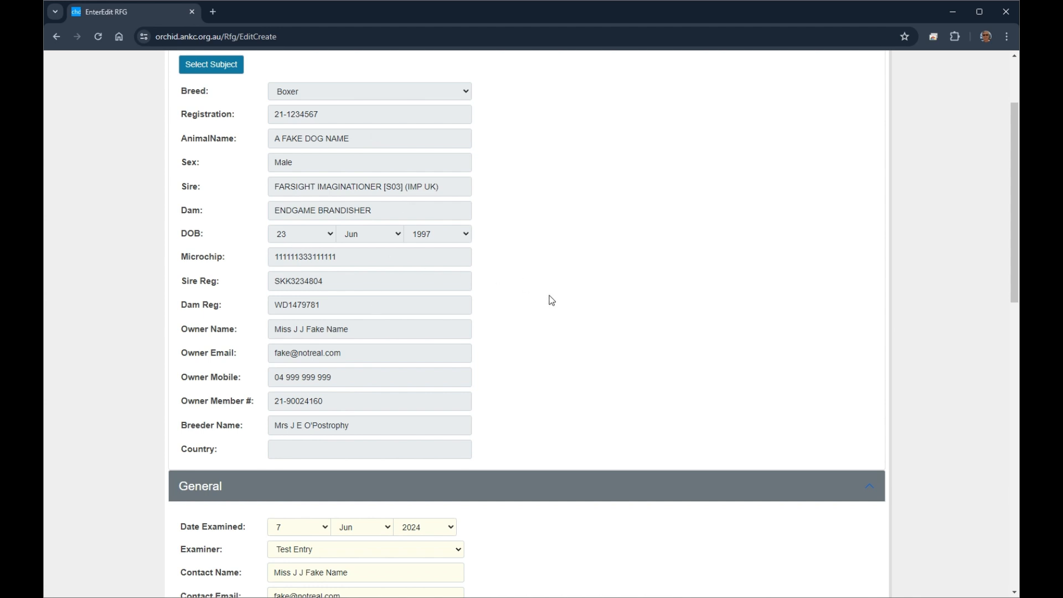
scroll(551, 300, "up", 2)
scroll(551, 301, "down", 3)
scroll(551, 300, "up", 2)
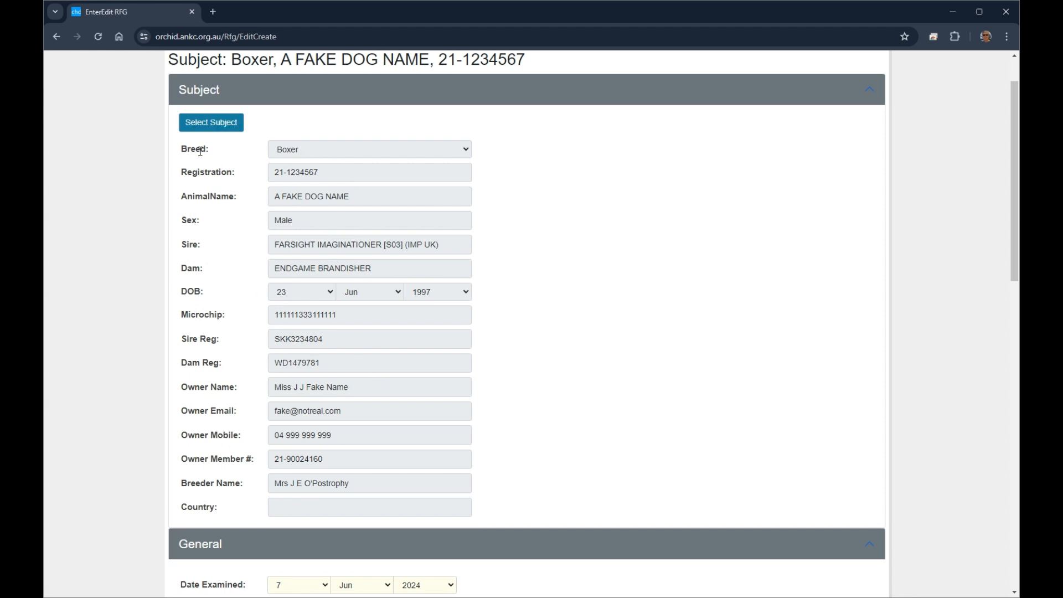
left_click(387, 94)
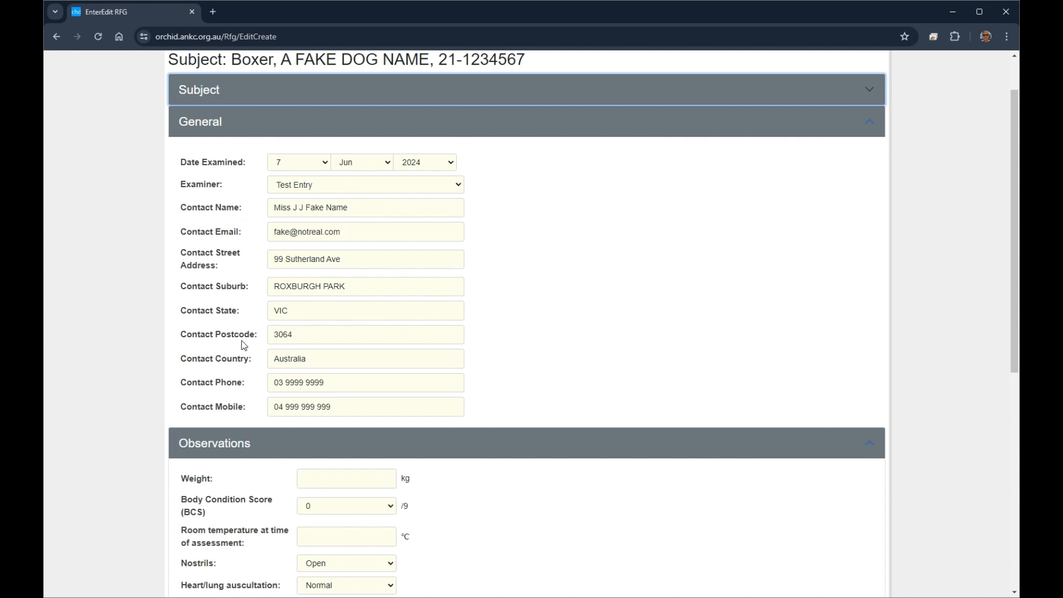
scroll(374, 276, "up", 2)
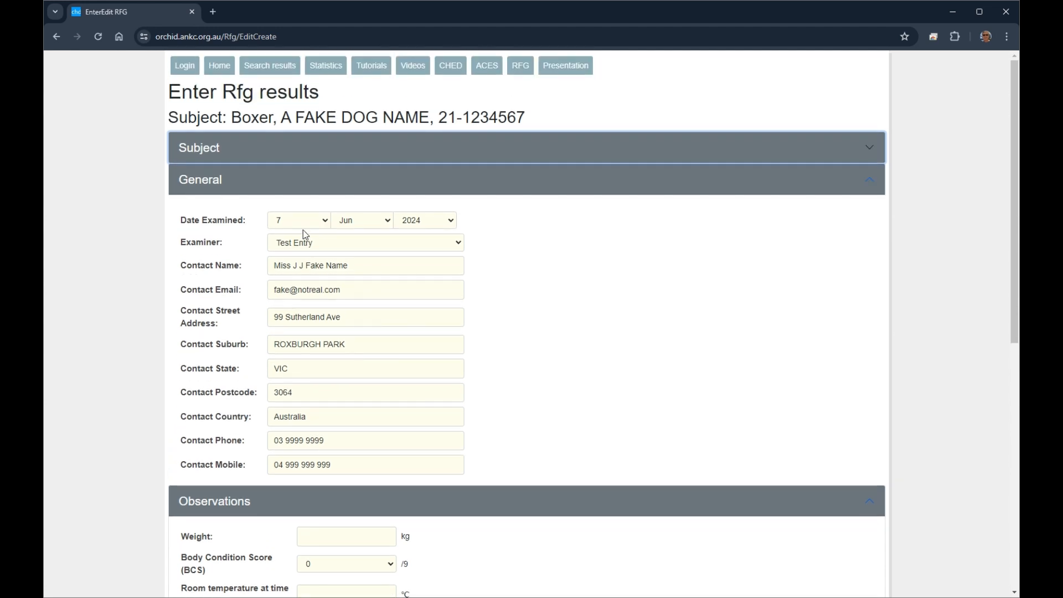
left_click(308, 158)
scroll(318, 387, "down", 3)
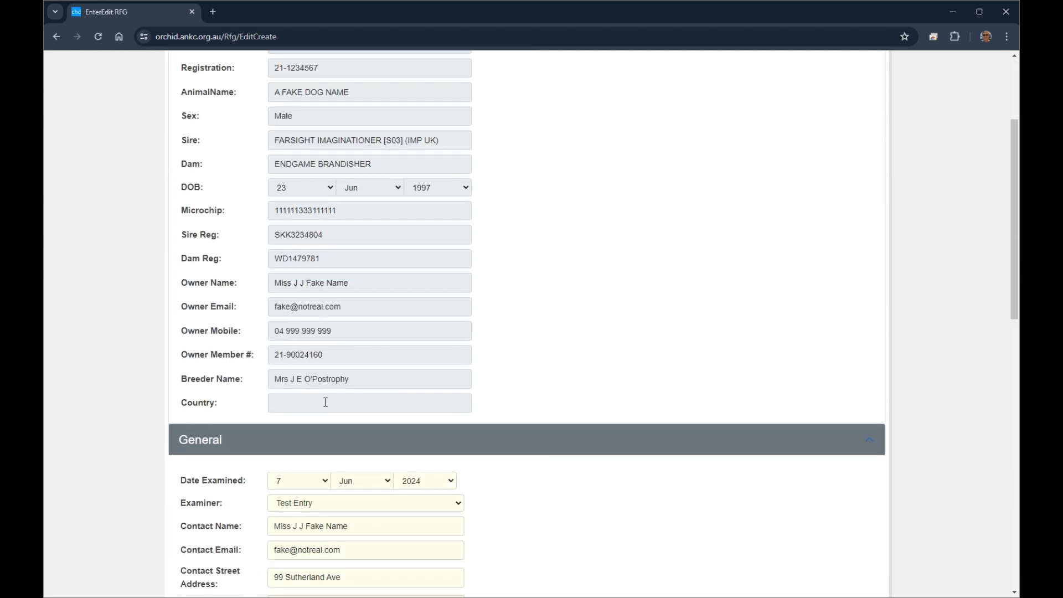
scroll(339, 278, "up", 3)
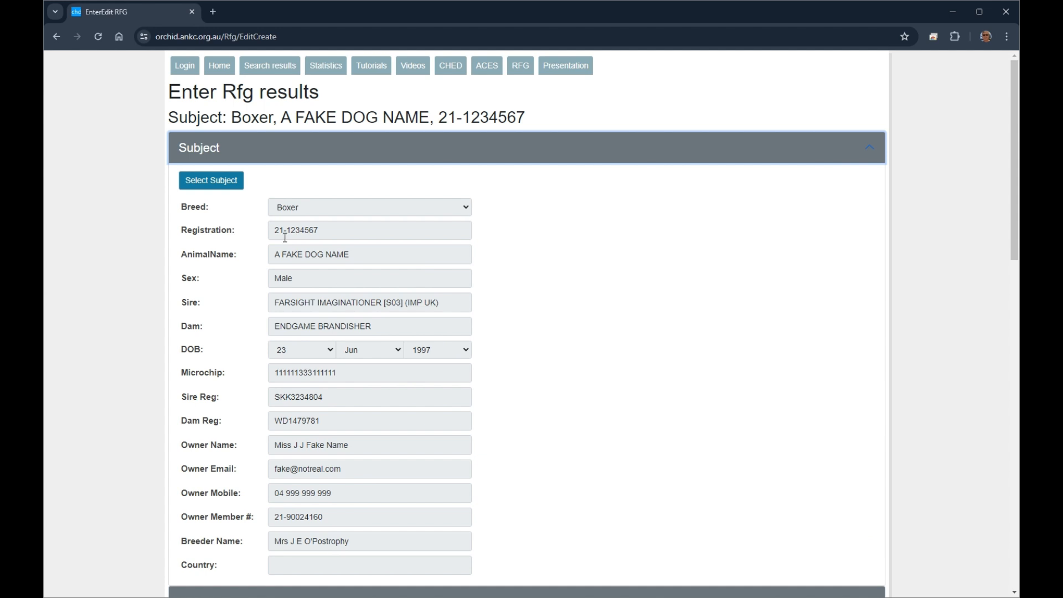
left_click(297, 151)
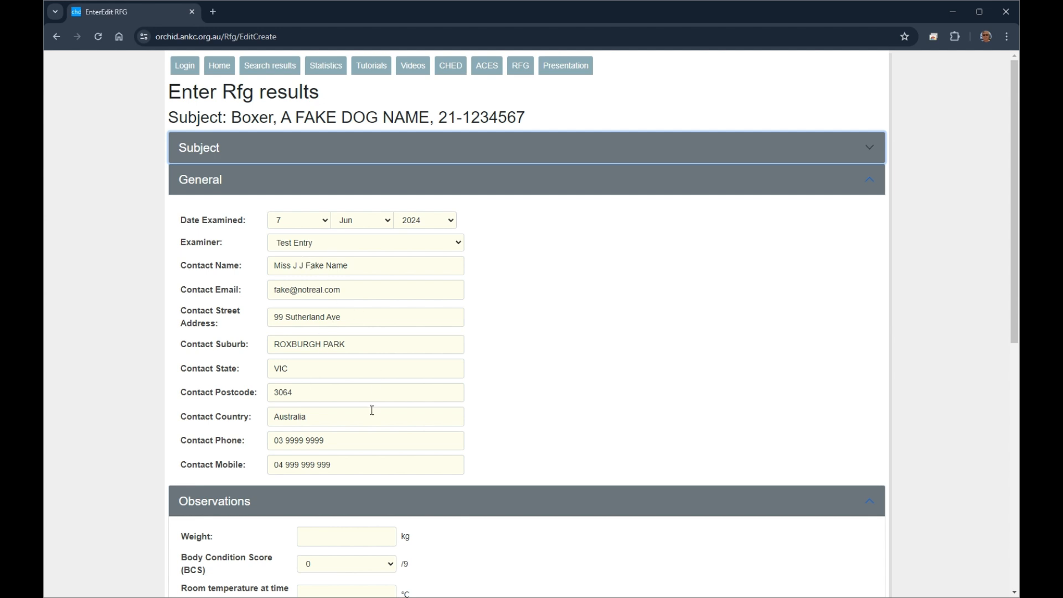
left_click(349, 188)
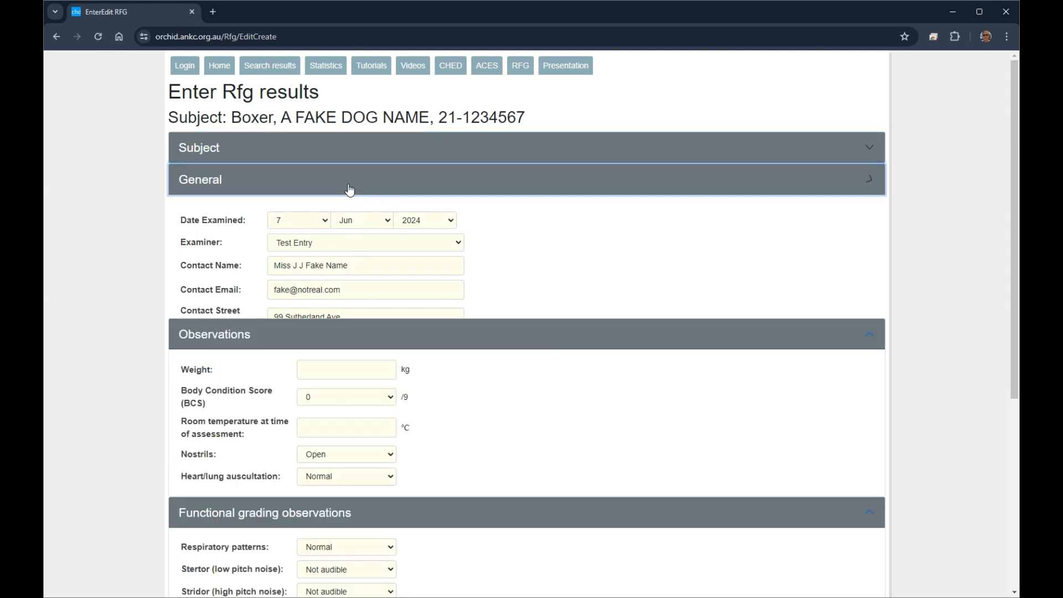
scroll(522, 245, "down", 2)
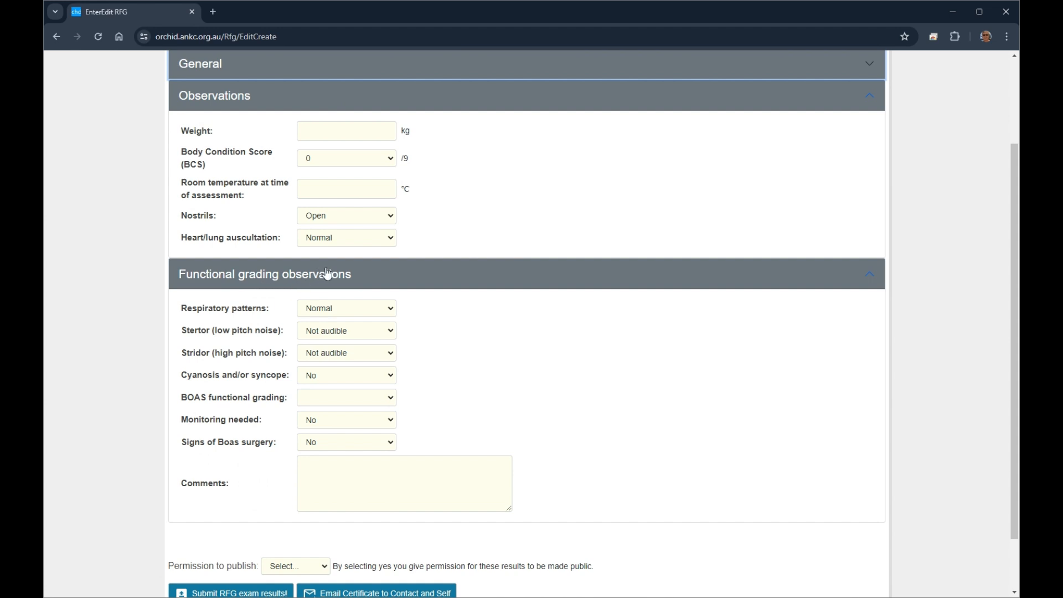
- Enter weight 2.4 kg, body condition score 2 and room temperature 24 °C
left_click(333, 130)
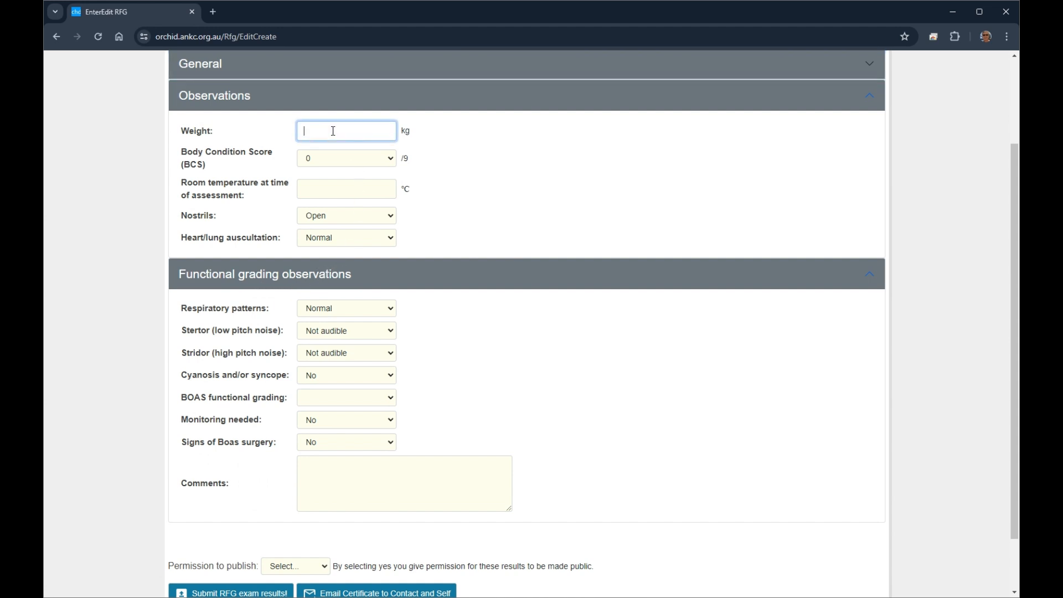
type("2.4")
key("Tab")
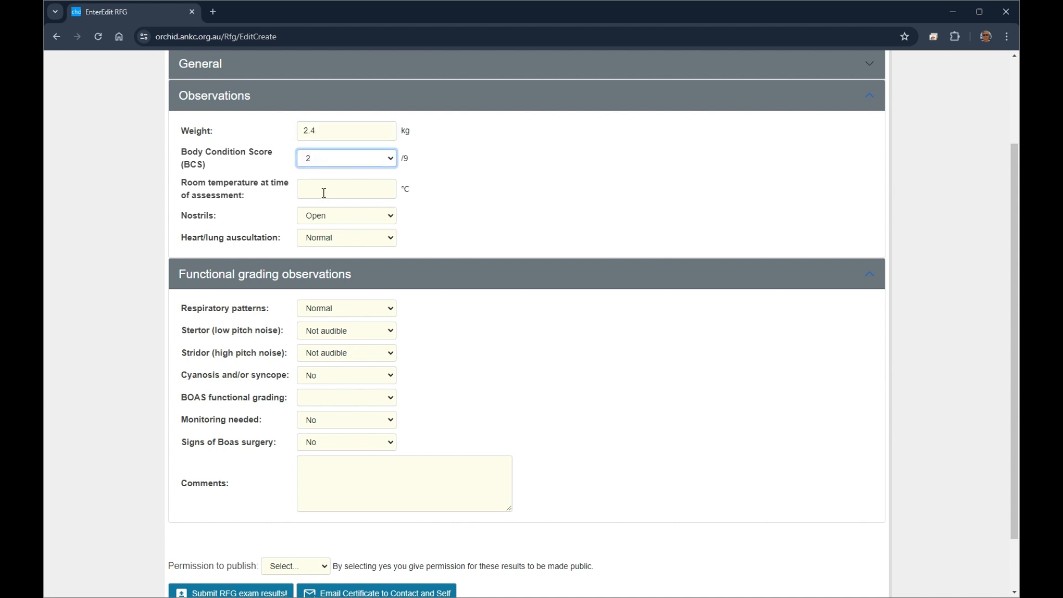
key("2")
left_click(323, 192)
type("24")
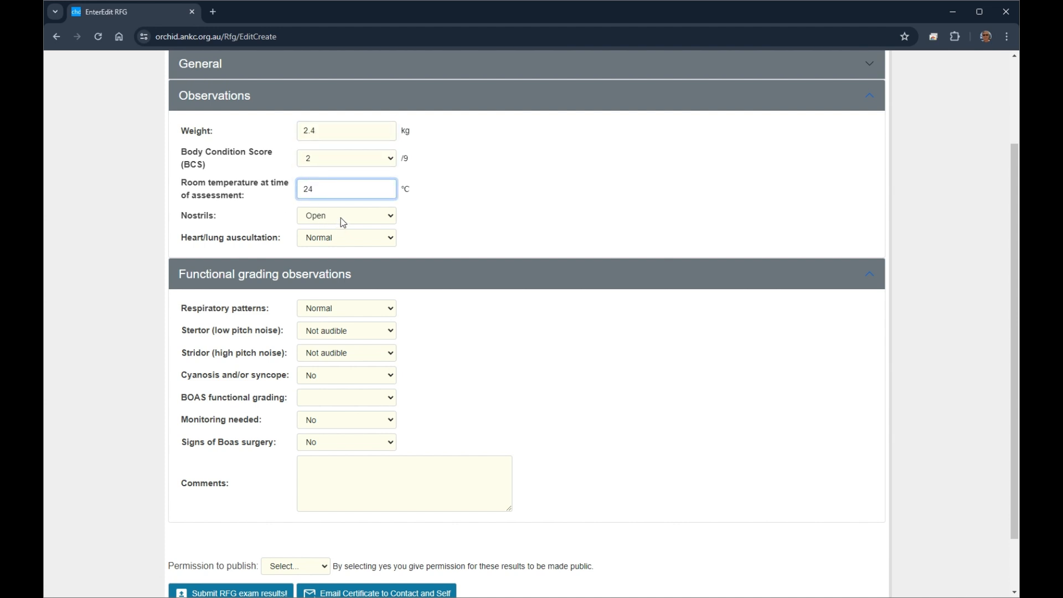
- Set nostrils Mild, auscultation Abnormal, respiratory Inspiratory effort, and stertor and stridor Mild
key("Tab")
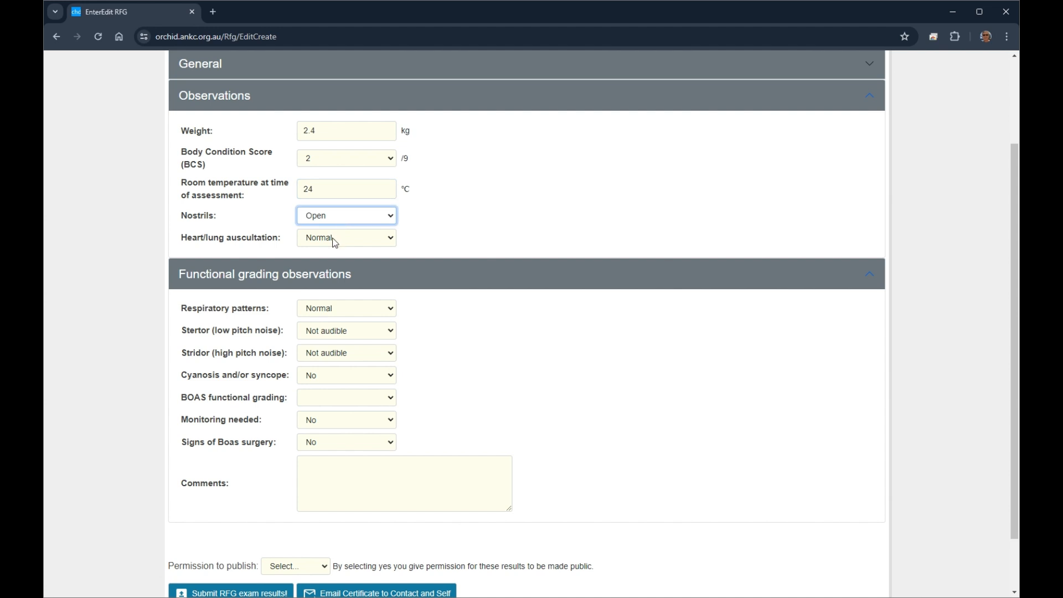
key("m")
key("Tab")
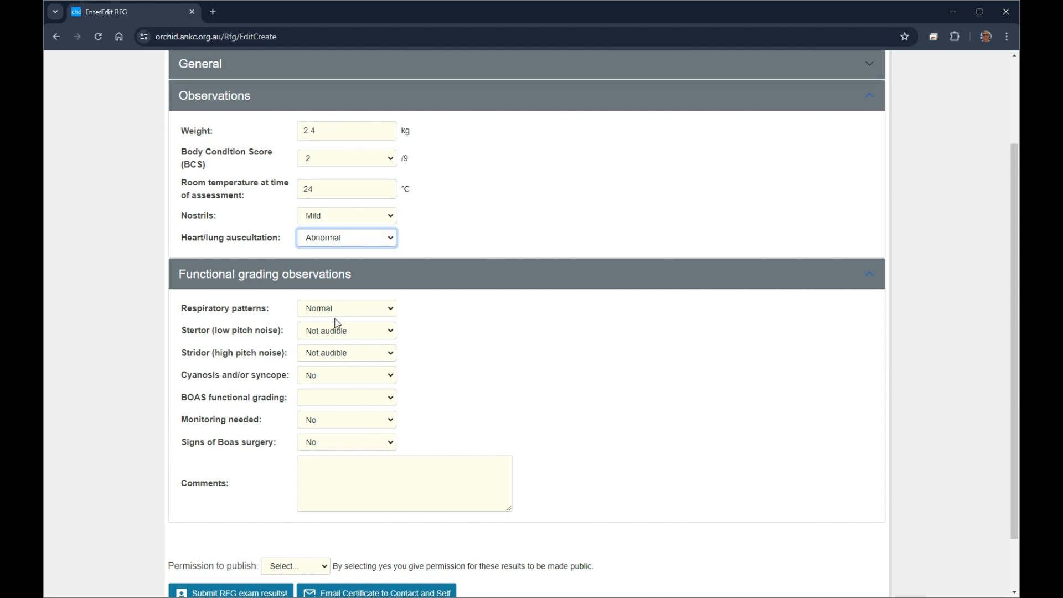
key("Tab")
key("i")
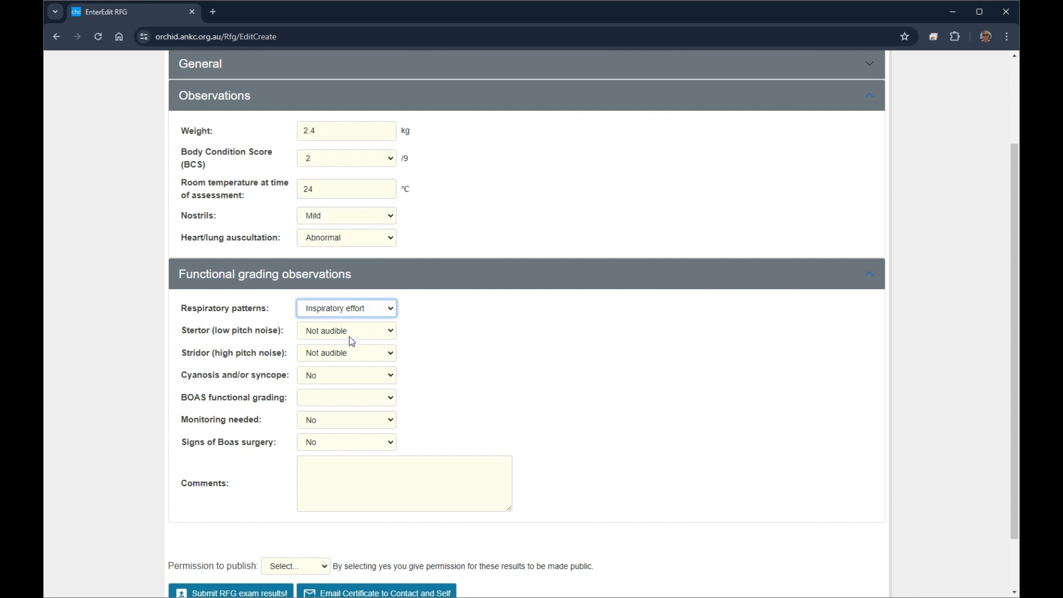
key("Tab")
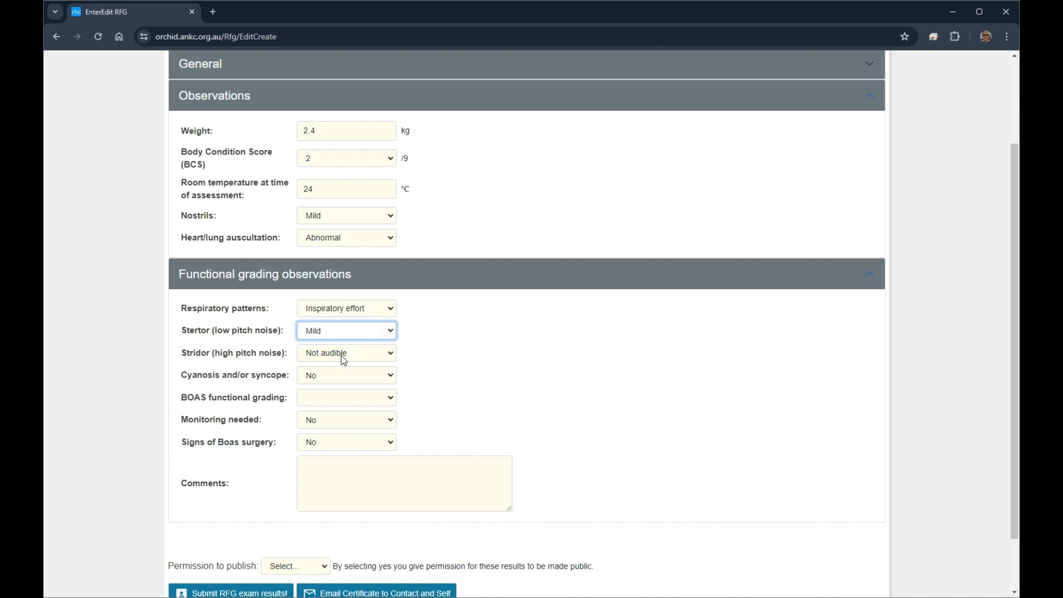
key("Tab")
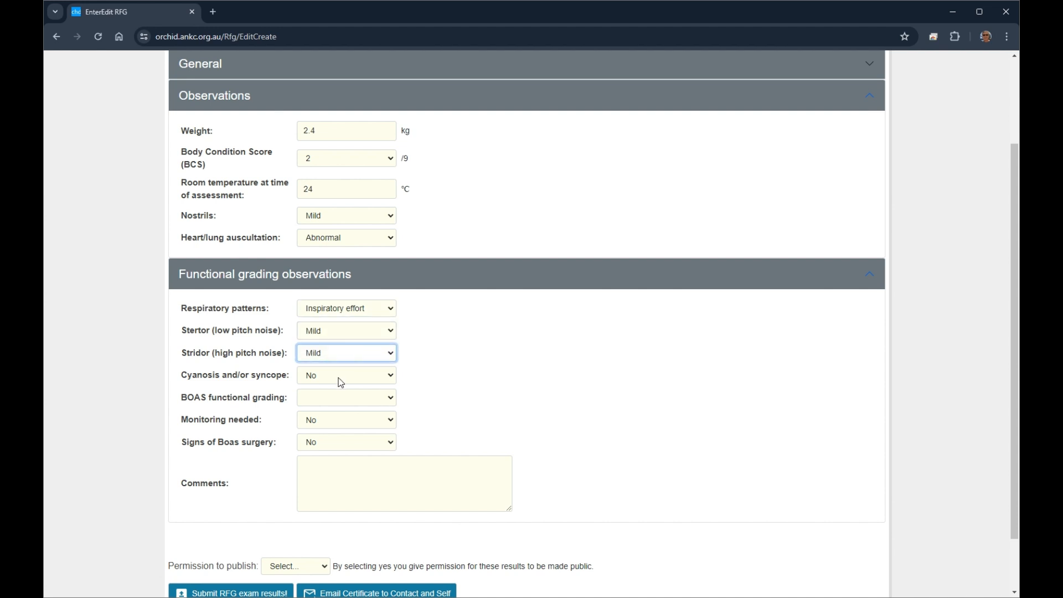
key("Tab")
left_click(461, 373)
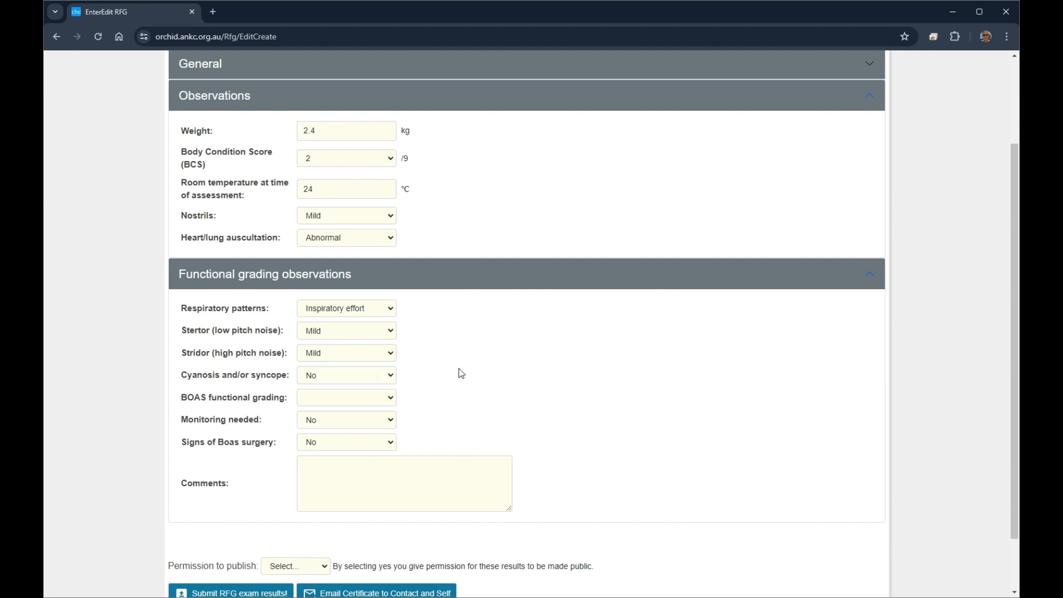
- Grade the dog BOAS Negative and add the comment 'Fake results'
left_click(320, 394)
left_click(338, 412)
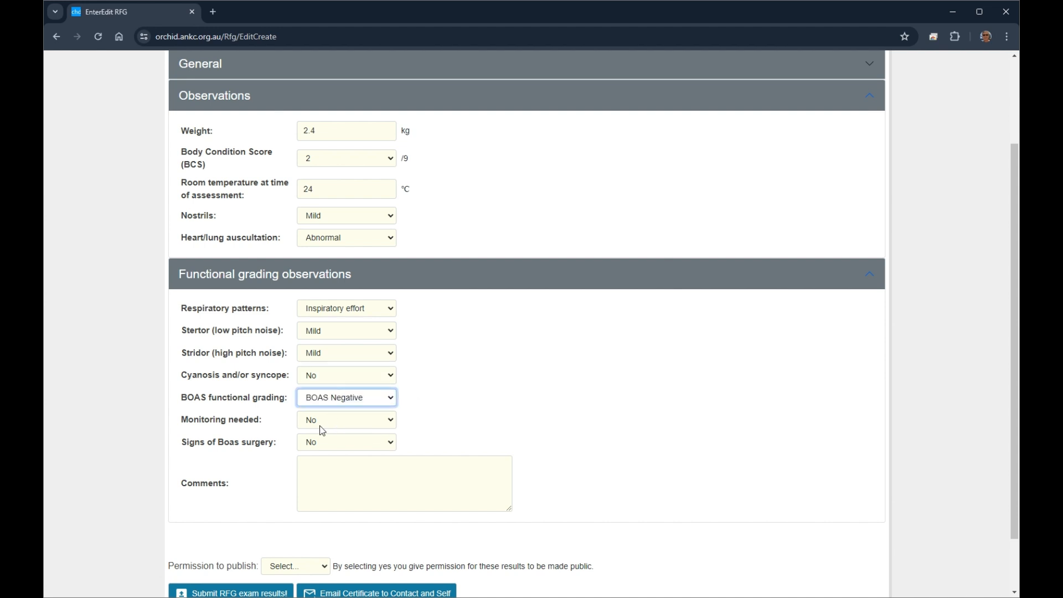
left_click(336, 476)
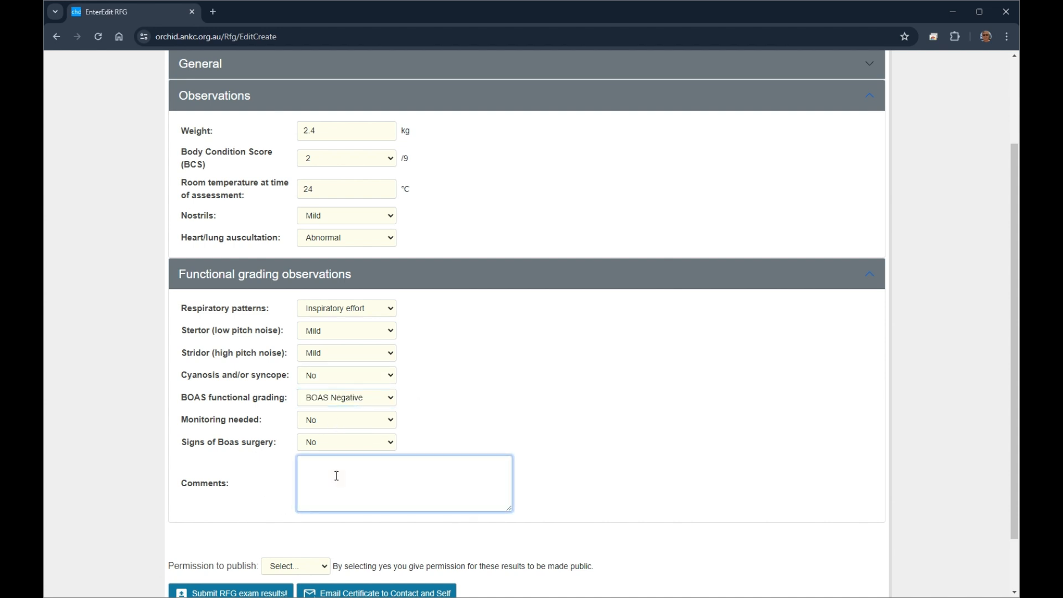
type("Fake results")
left_click(570, 353)
scroll(570, 353, "down", 2)
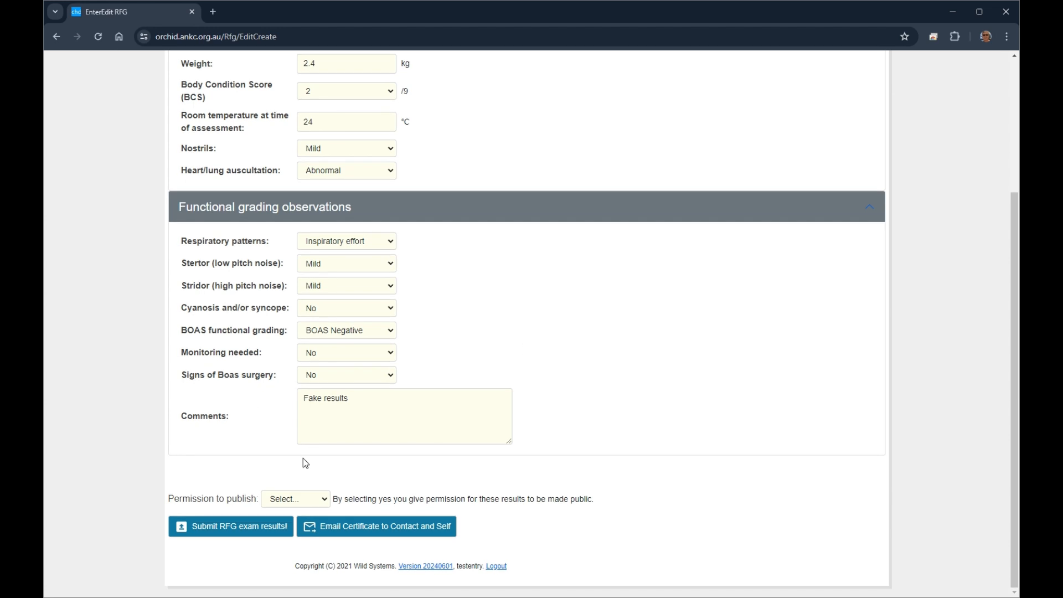
- Set Permission to publish to No
left_click(312, 500)
left_click(290, 528)
left_click(289, 499)
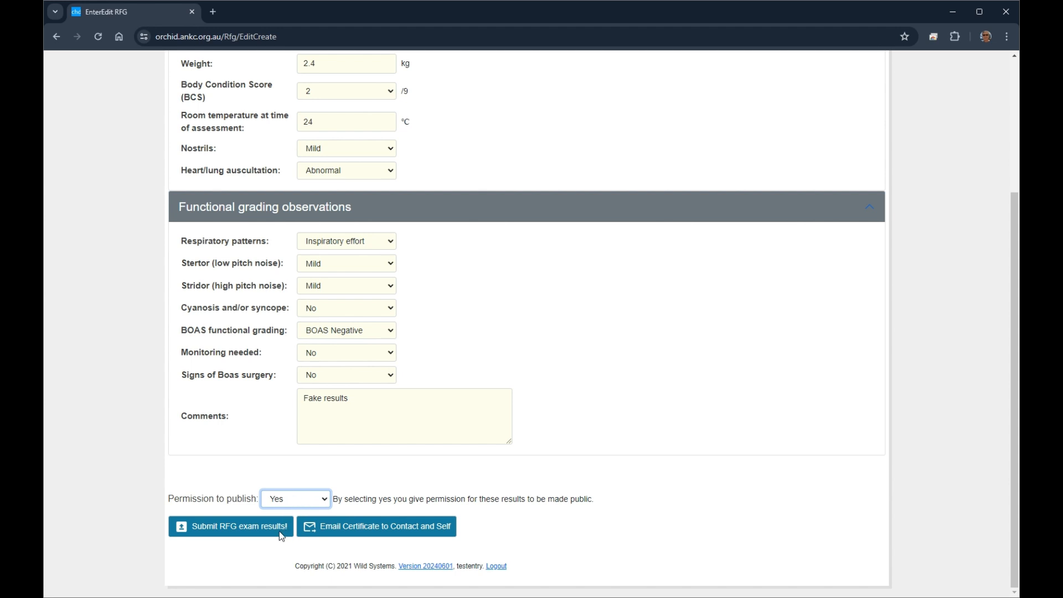
left_click(279, 530)
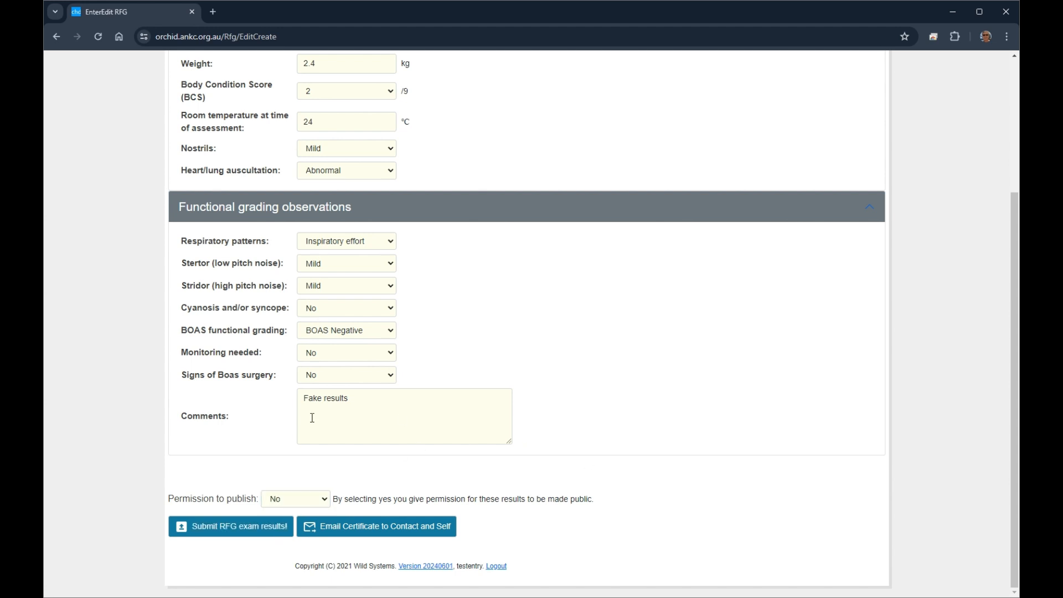
scroll(313, 417, "up", 3)
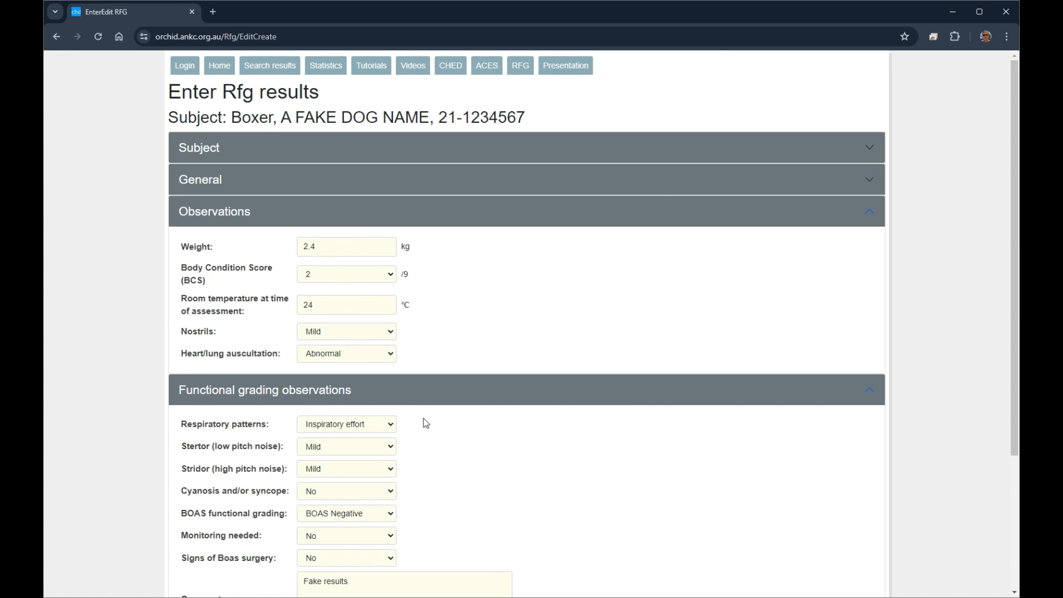
scroll(426, 424, "down", 3)
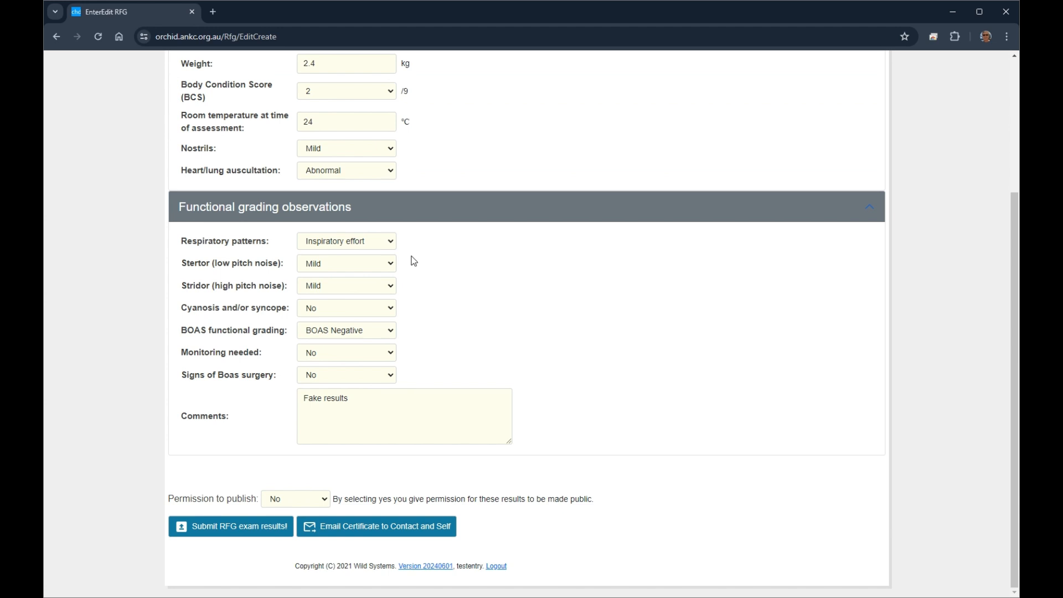
- Submit the RFG exam results and check the success message showing ExamId 5599
left_click(237, 528)
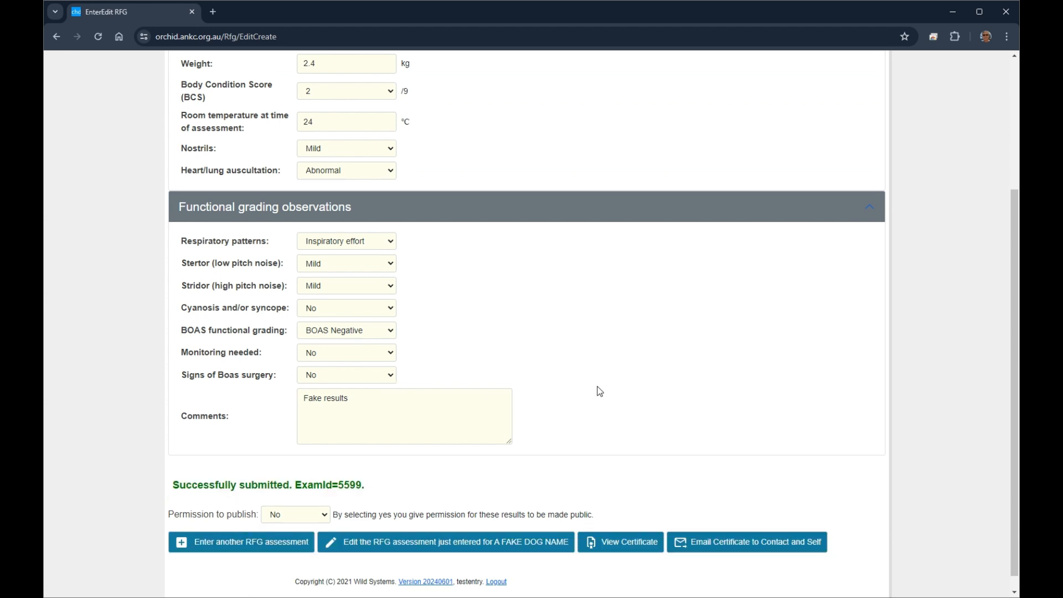
scroll(599, 390, "down", 1)
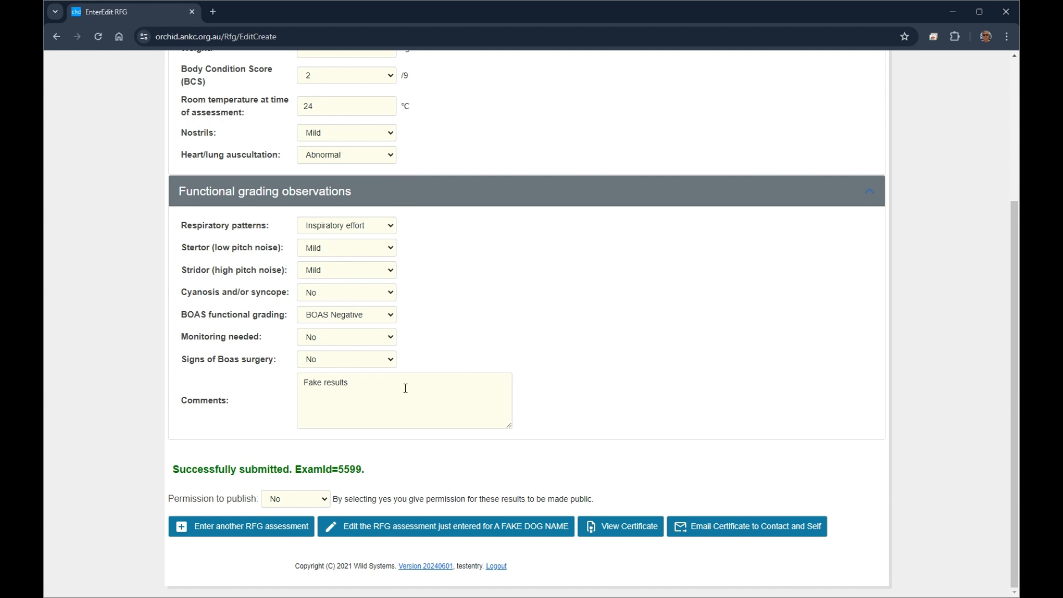
scroll(356, 227, "up", 3)
scroll(360, 249, "down", 3)
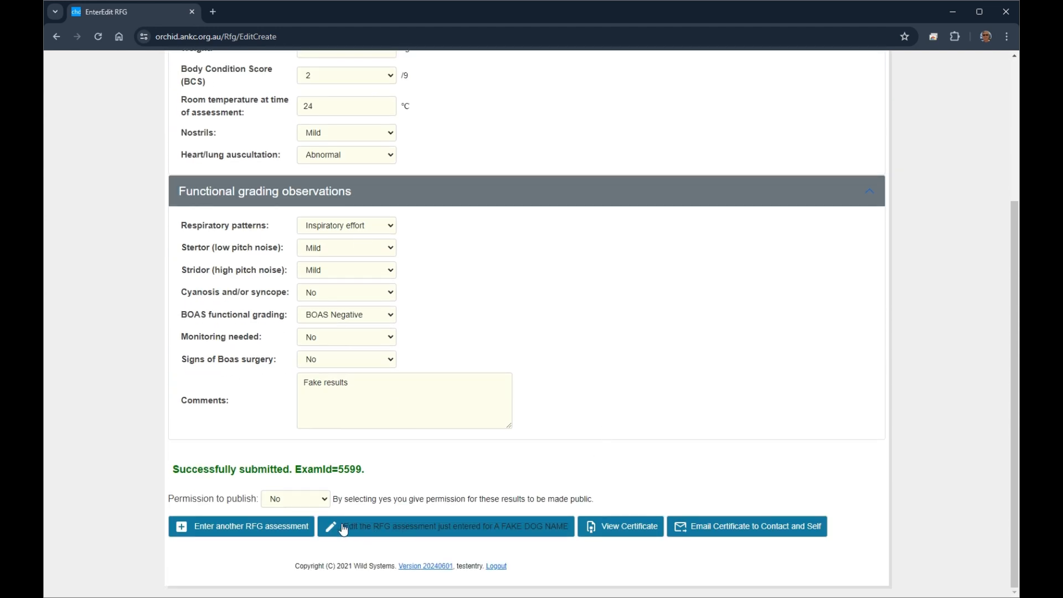
- Change exam 5599's comment to 'Fake results!!!', save the update, and open its certificate
left_click(437, 535)
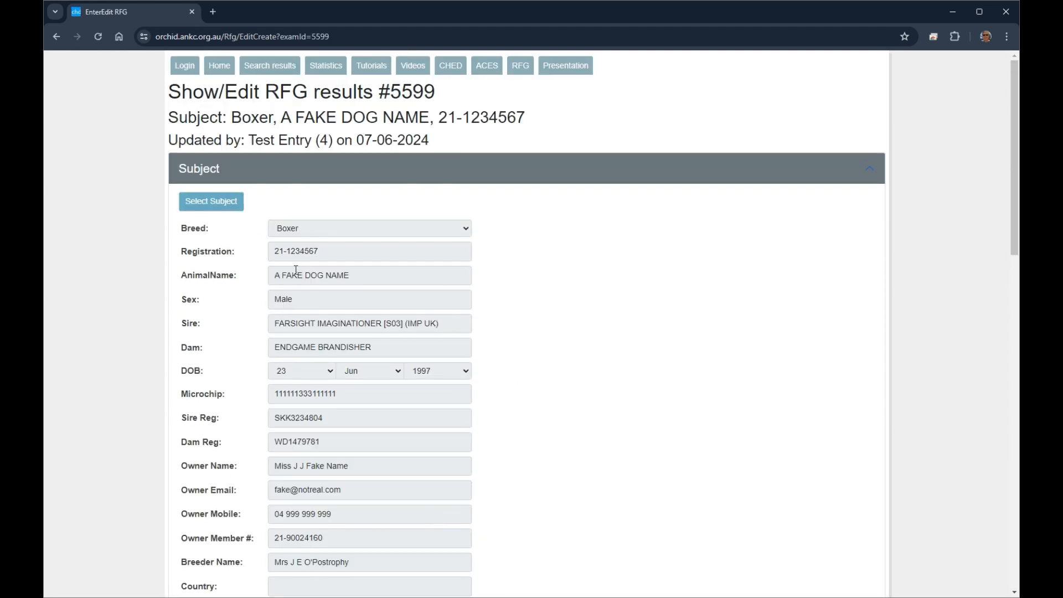
scroll(293, 250, "down", 1)
scroll(293, 250, "down", 15)
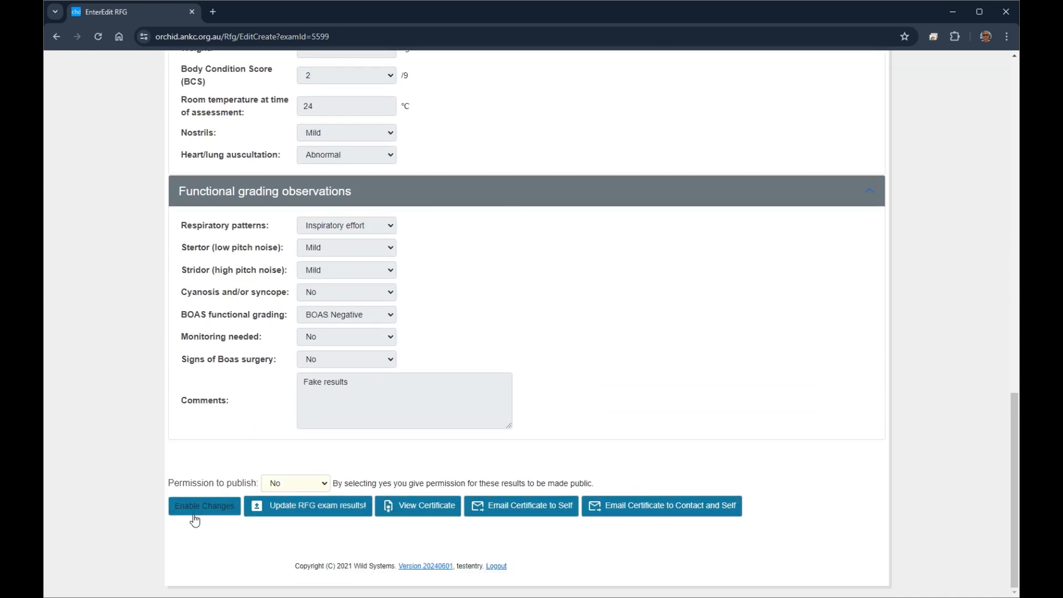
left_click(200, 506)
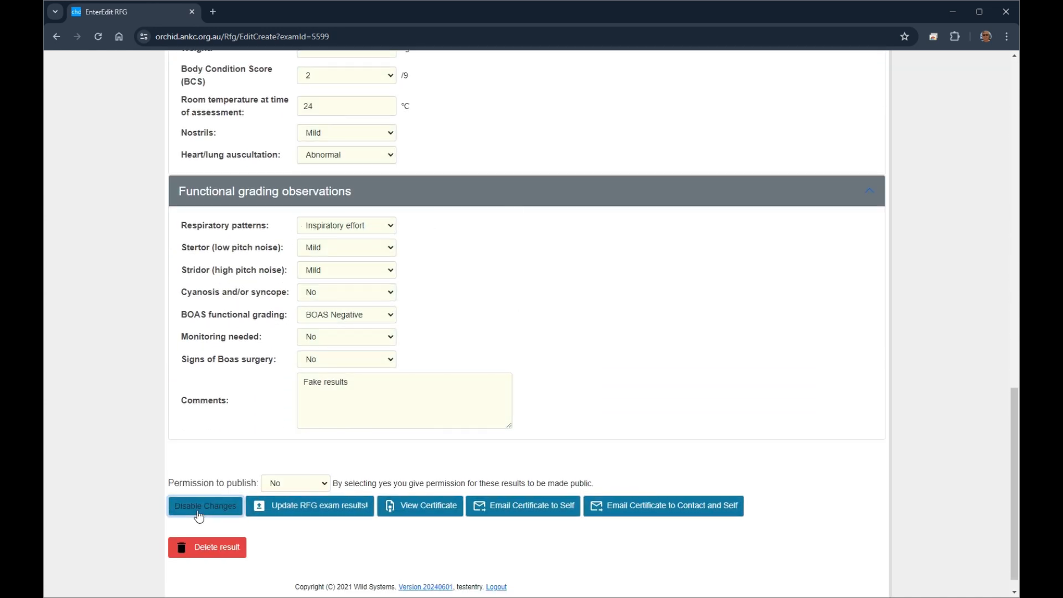
left_click(384, 381)
type("!!!")
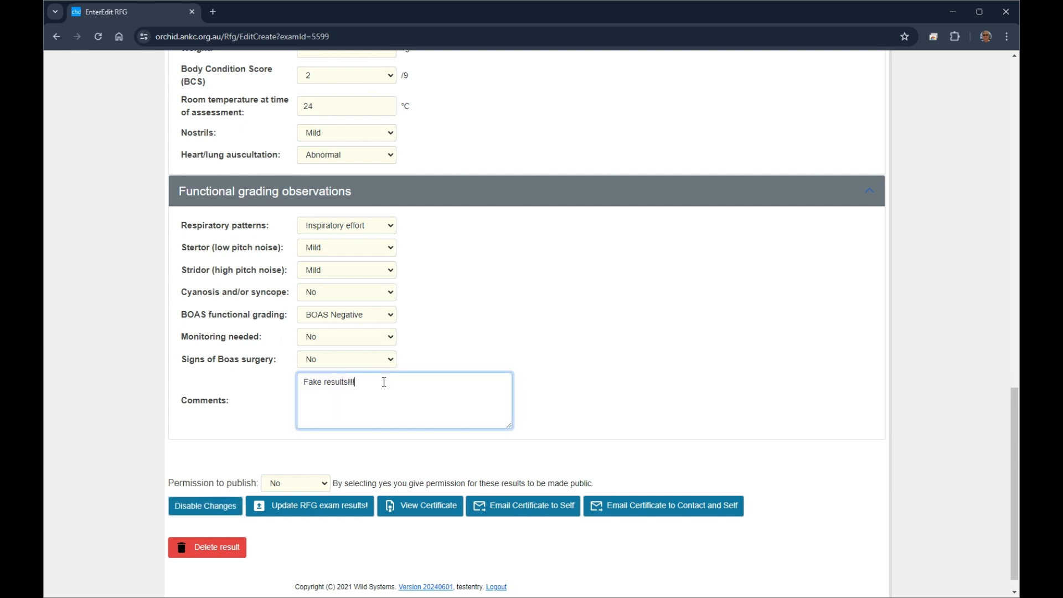
left_click(590, 386)
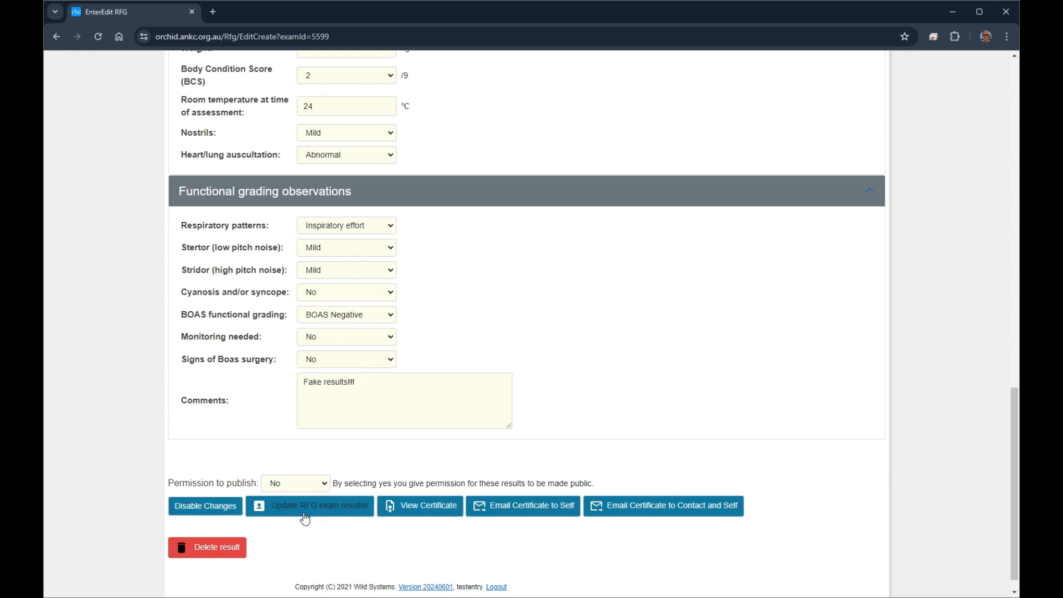
left_click(339, 509)
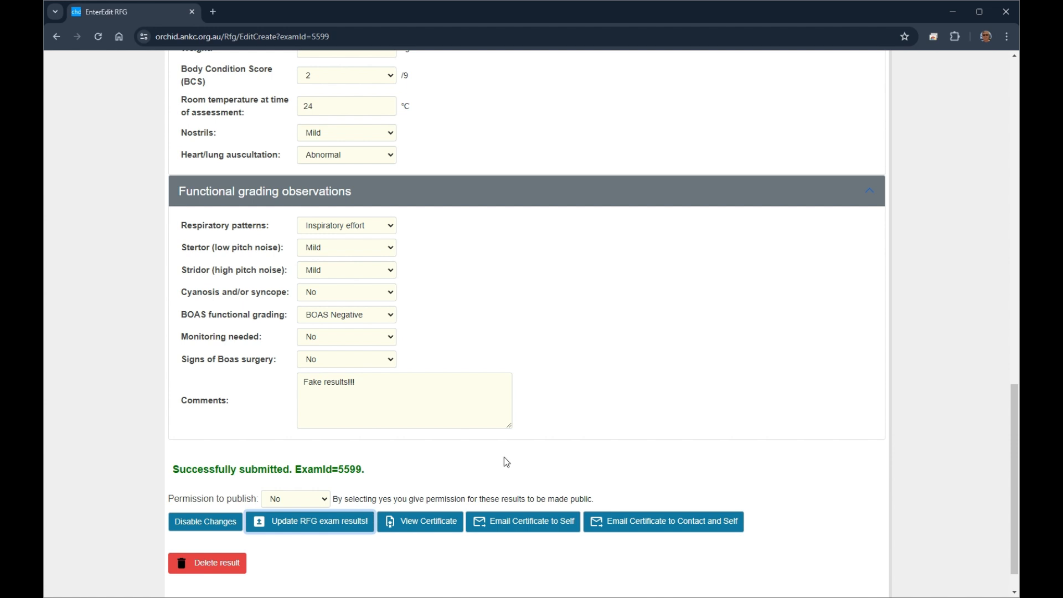
scroll(503, 462, "down", 1)
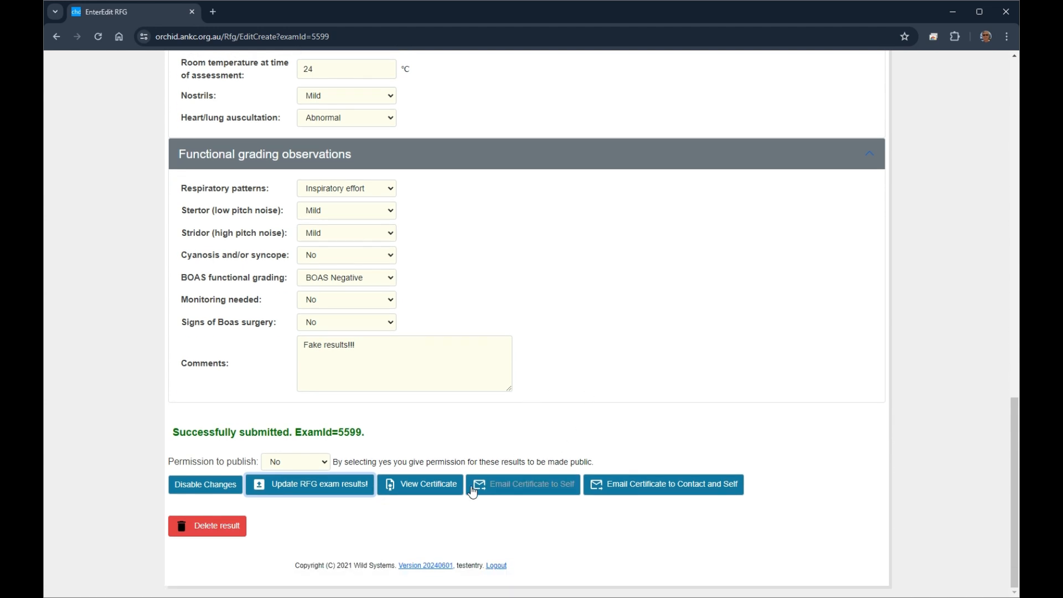
left_click(410, 490)
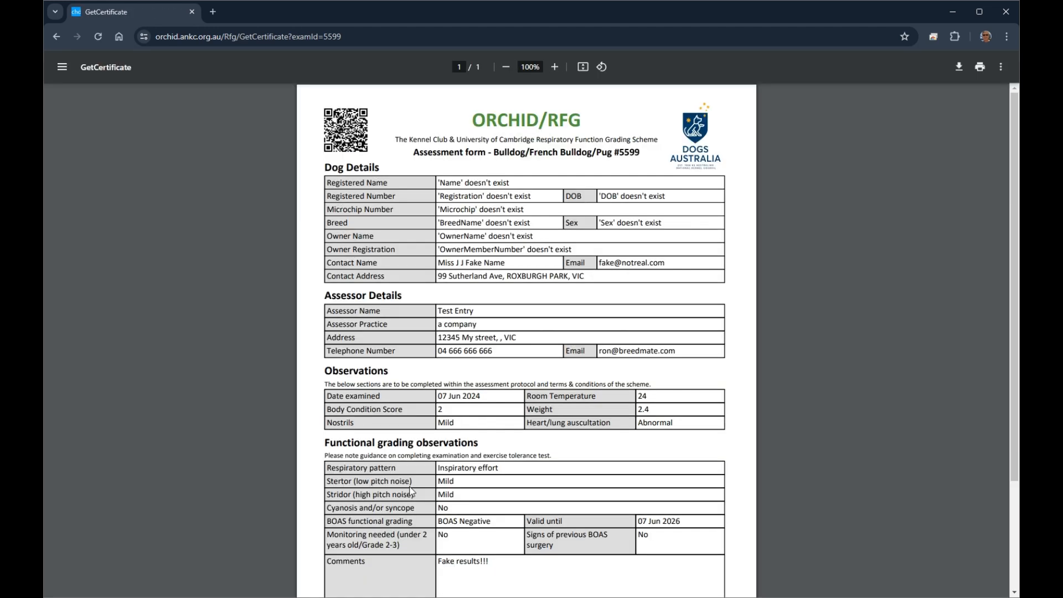
scroll(492, 234, "down", 3, "ctrl")
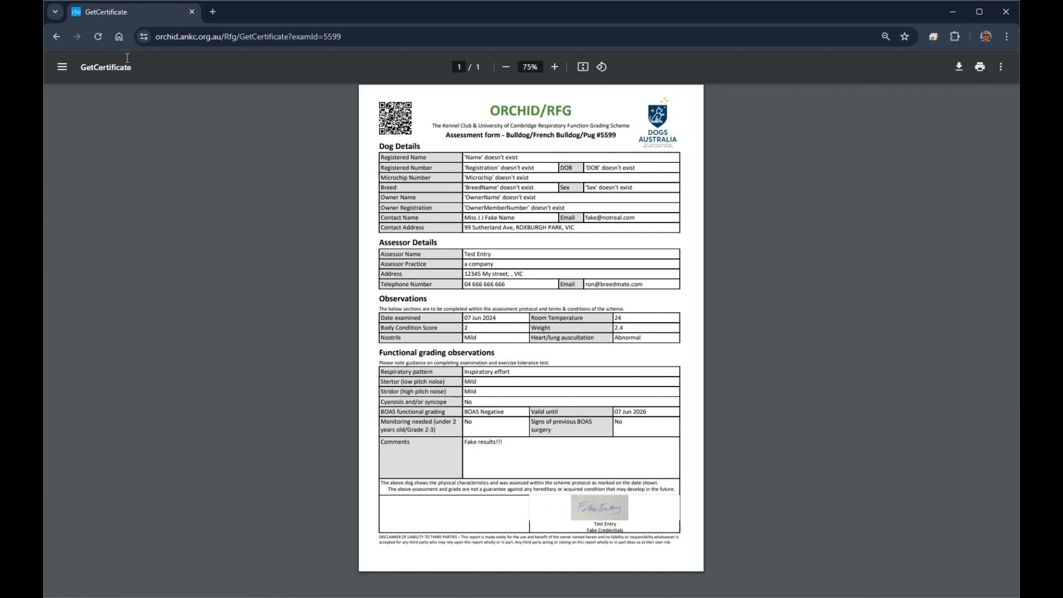
left_click(56, 36)
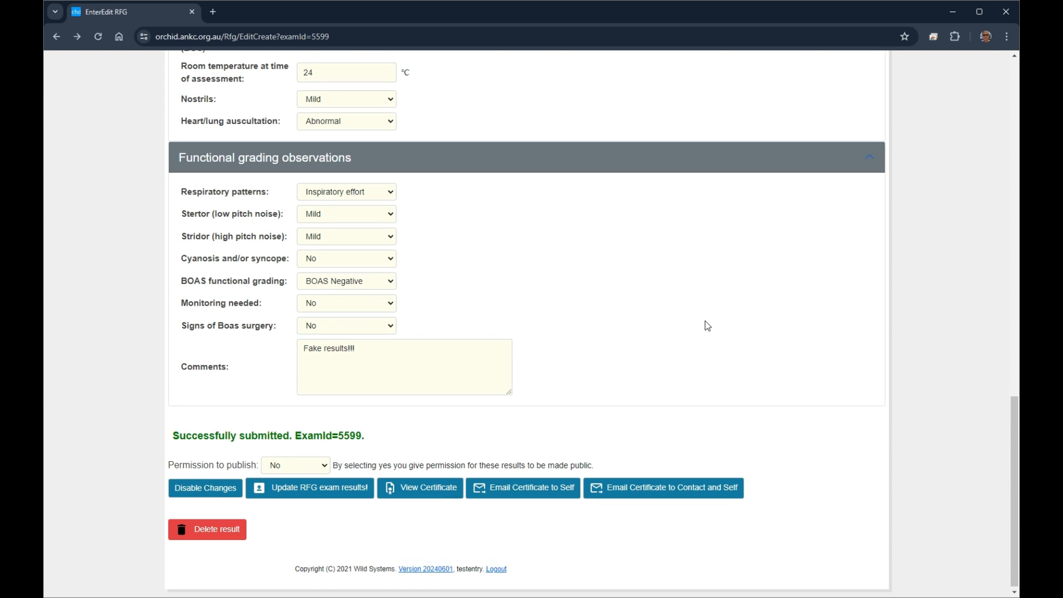
- Search all RFG results, jump to page 14, and highlight exam 5599's name, weight and grade
scroll(705, 324, "up", 18)
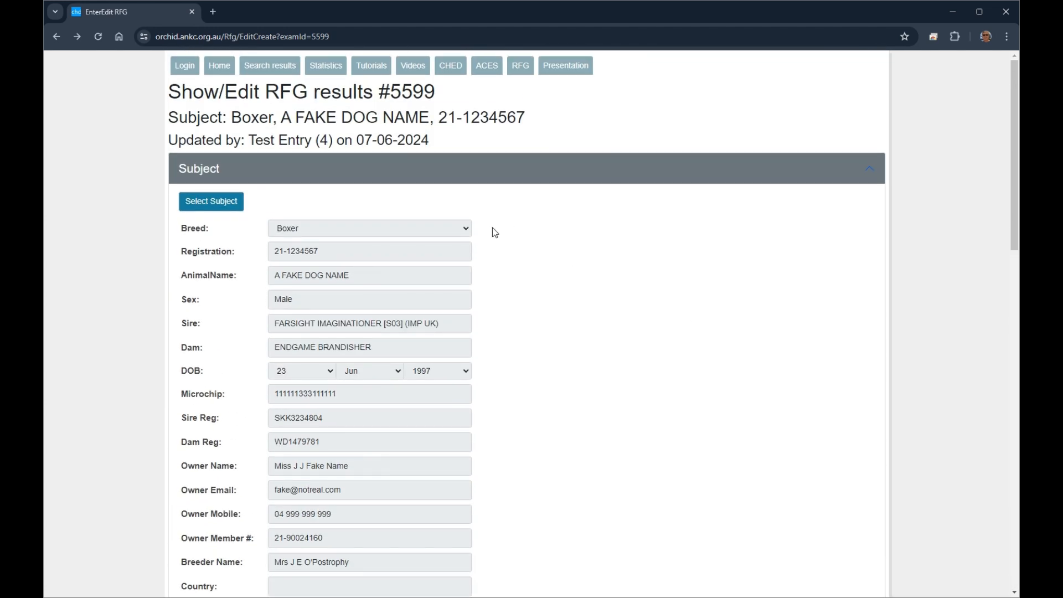
left_click(222, 67)
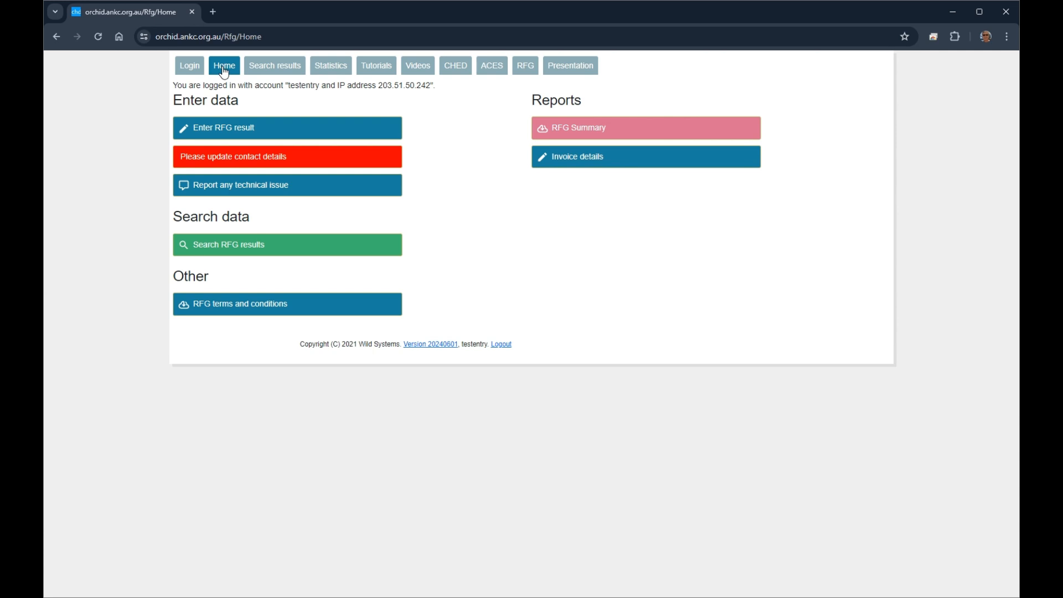
left_click(324, 255)
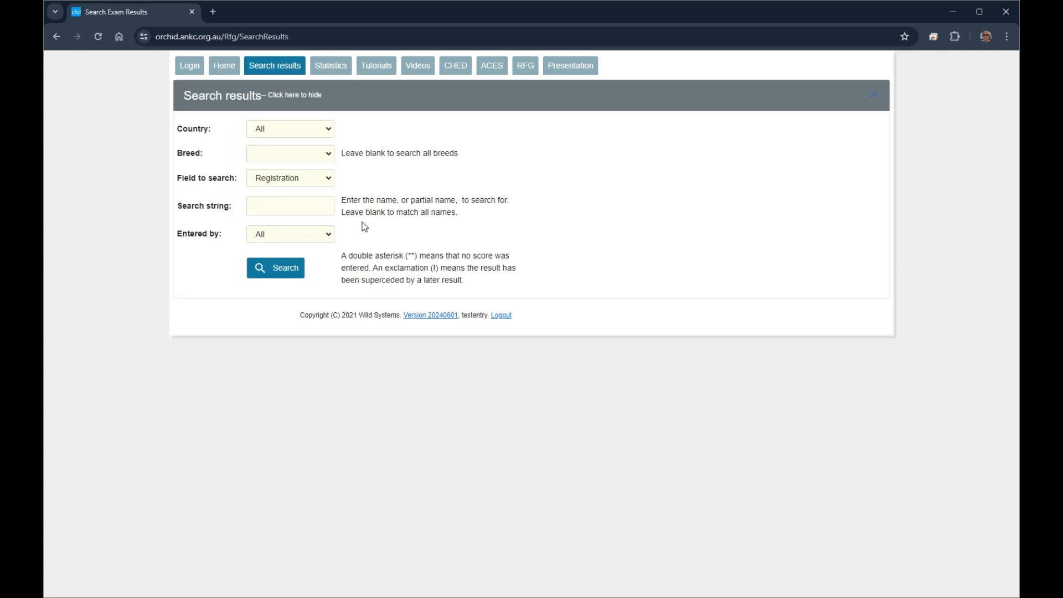
left_click(281, 275)
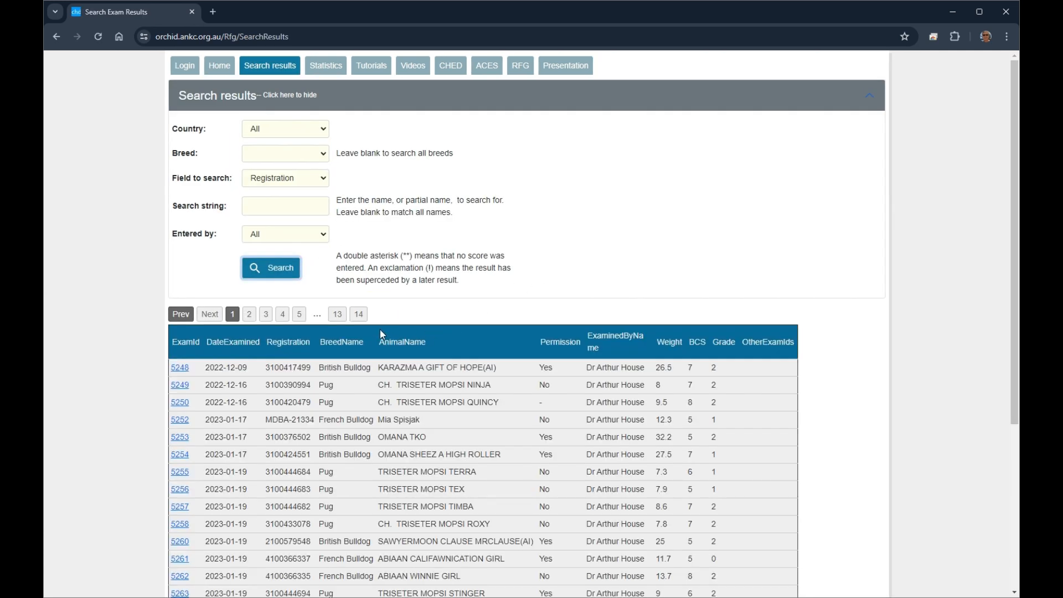
left_click(358, 314)
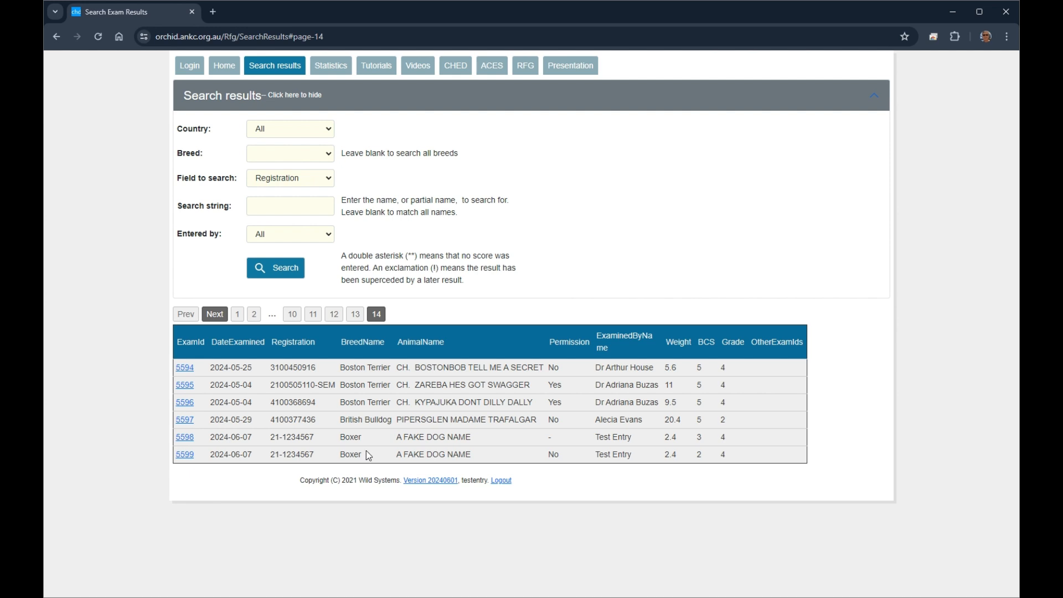
left_click_drag(475, 455, 394, 457)
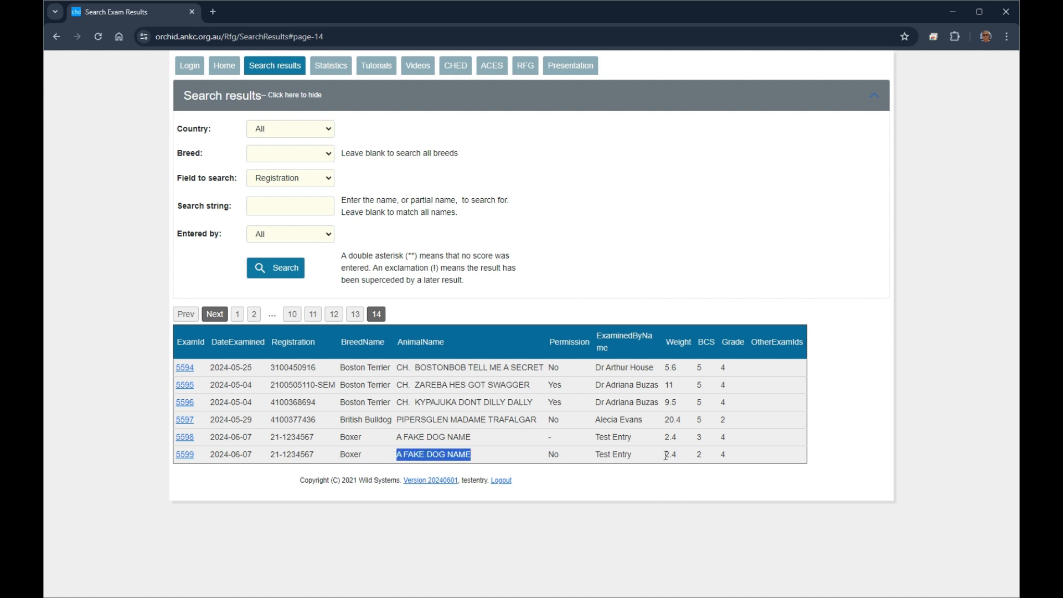
left_click_drag(665, 455, 726, 455)
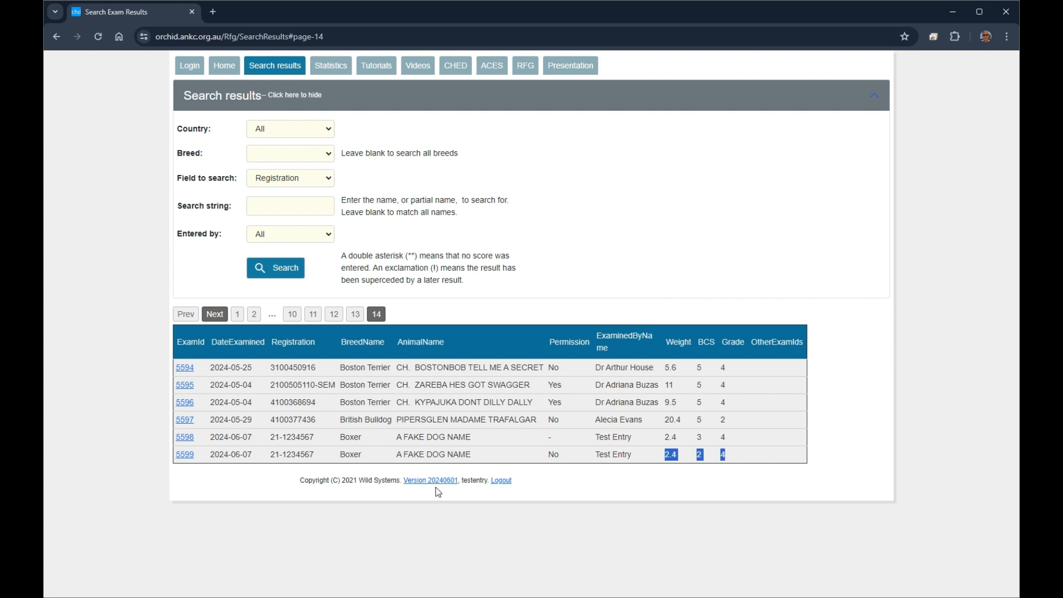